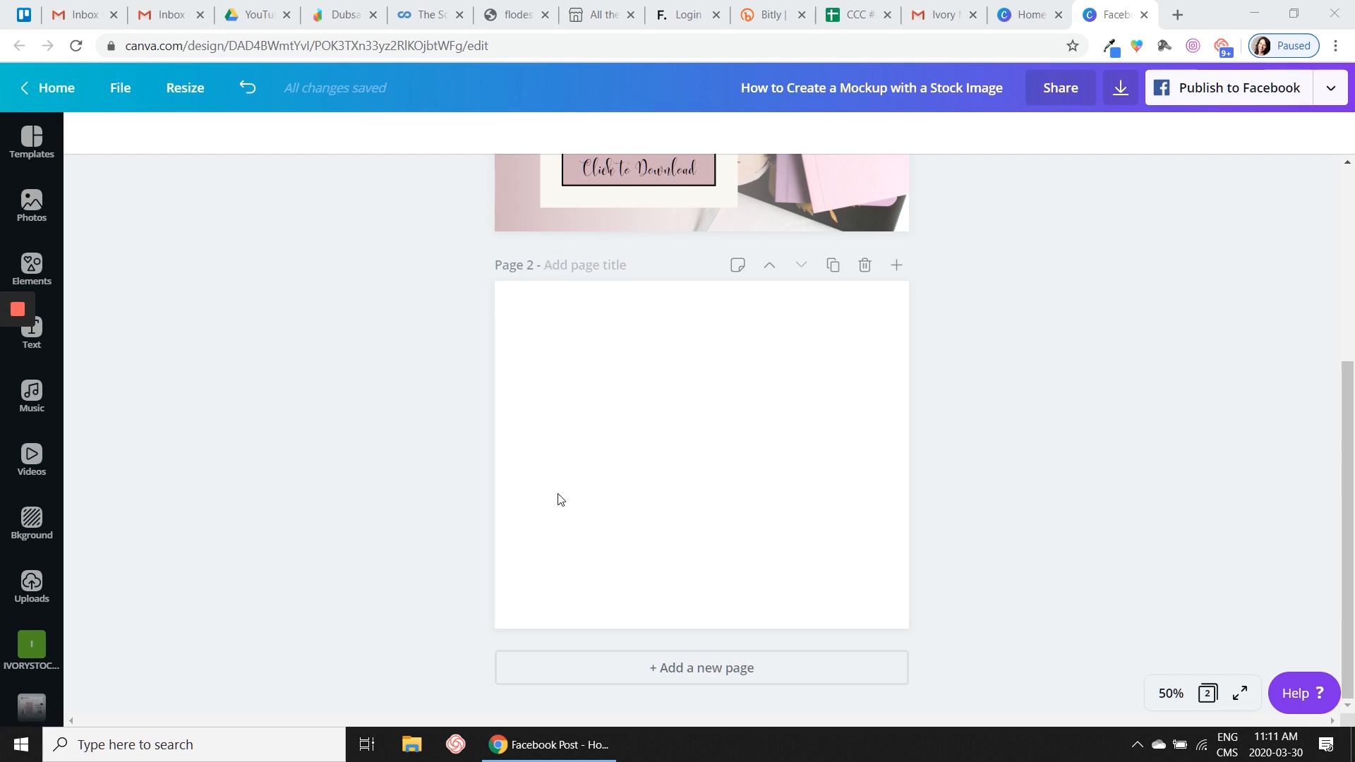
# - Search the photo library for "mock up" and browse the results for a suitable background image
pyautogui.click(33, 204)
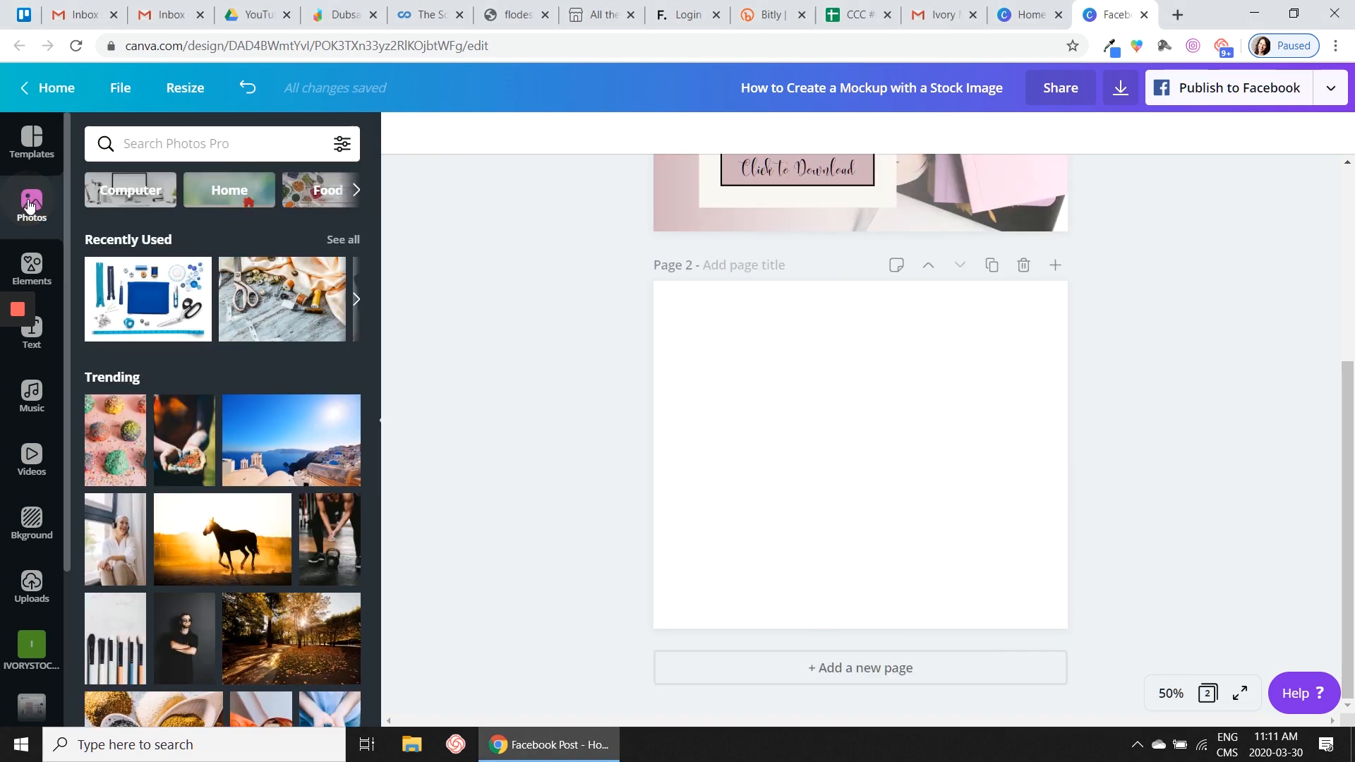
pyautogui.click(196, 146)
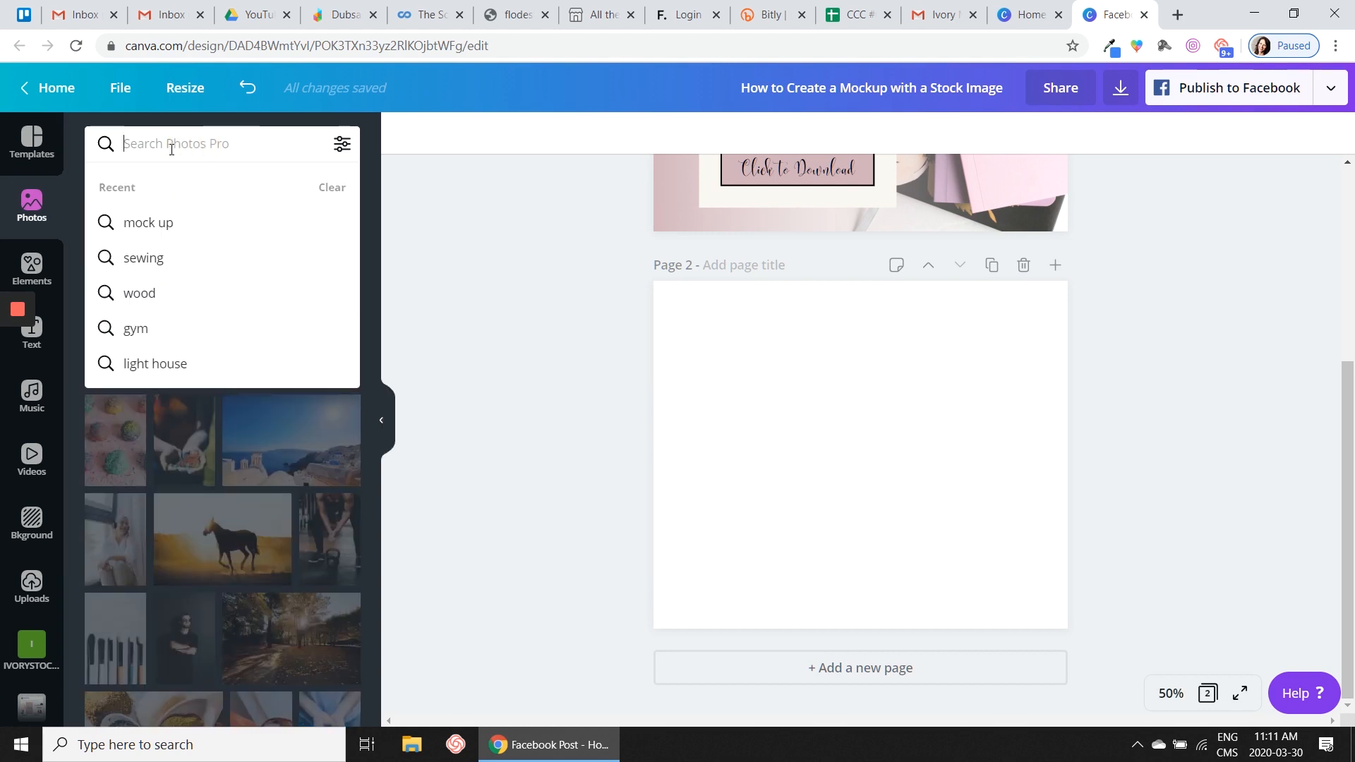
pyautogui.write('mock up')
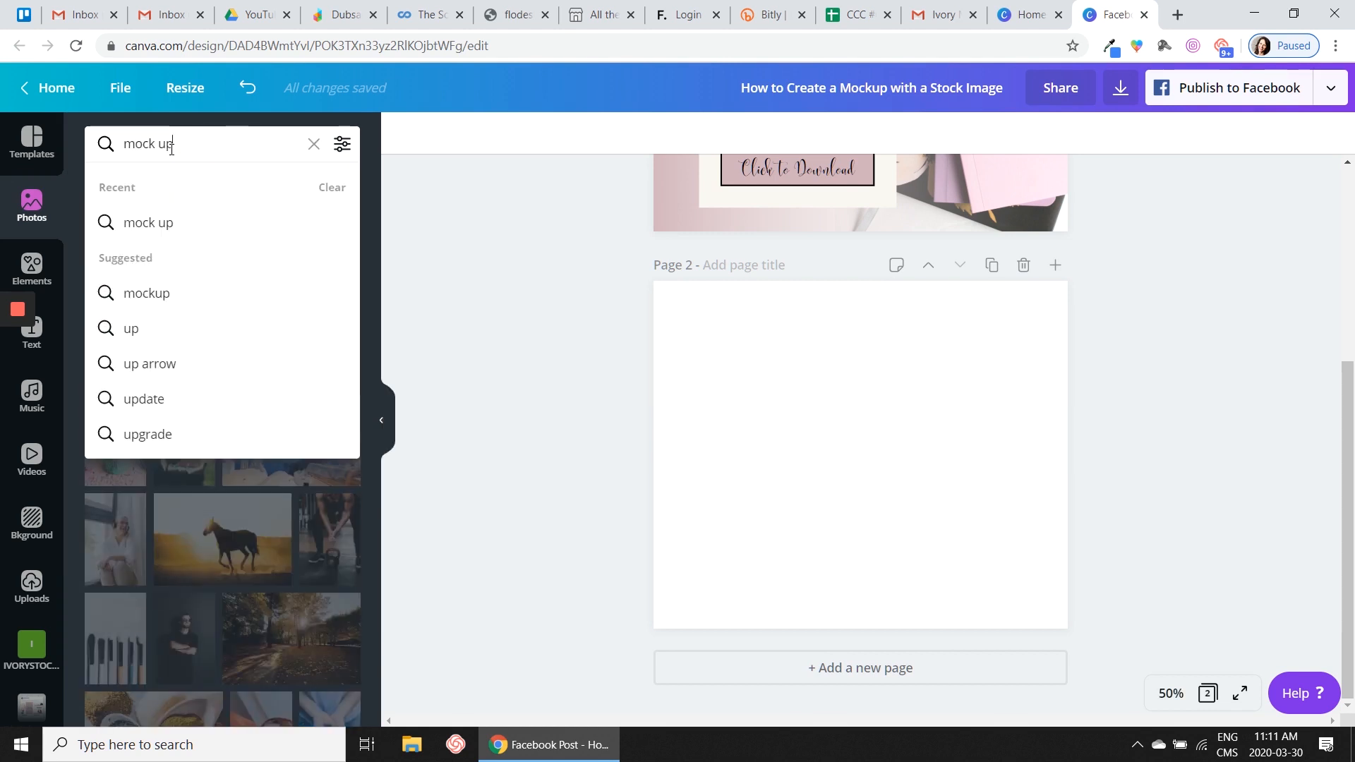
pyautogui.press('Return')
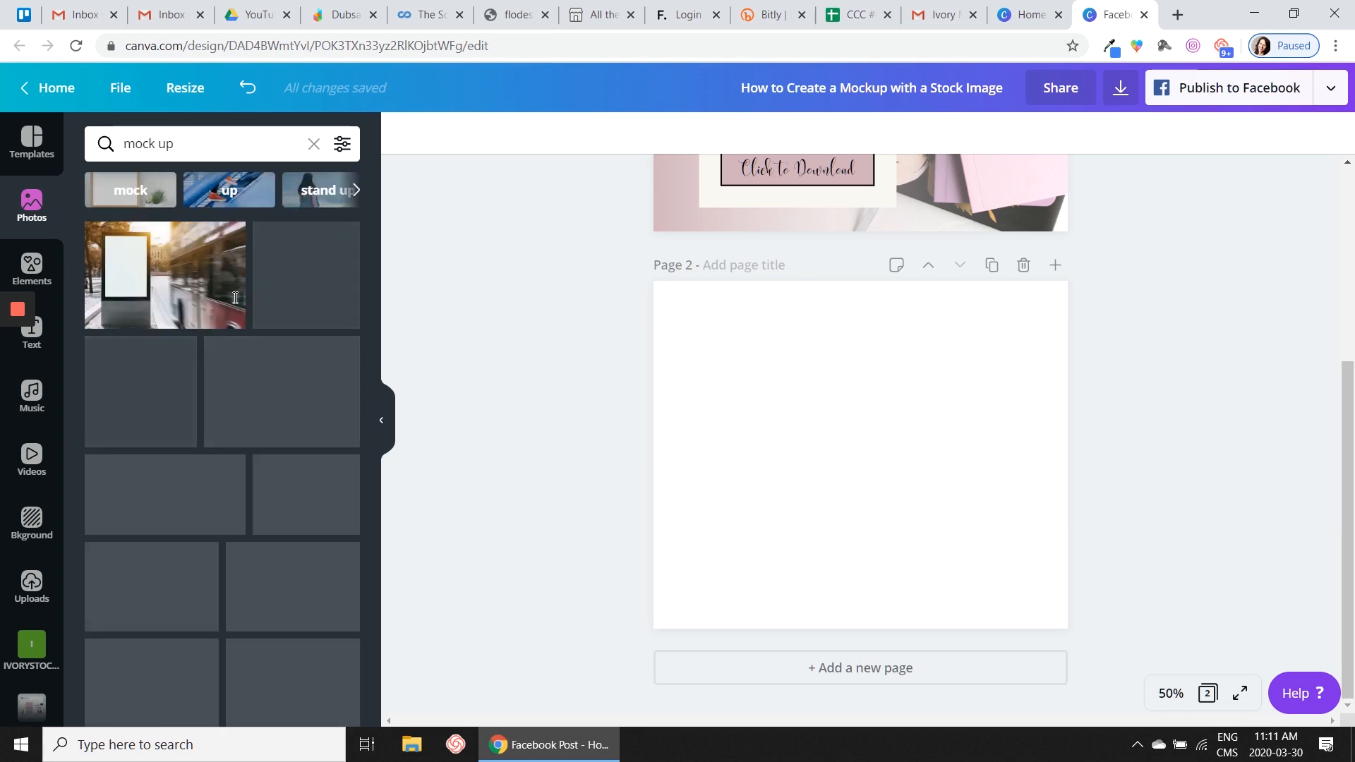
pyautogui.scroll(-5, 261, 415)
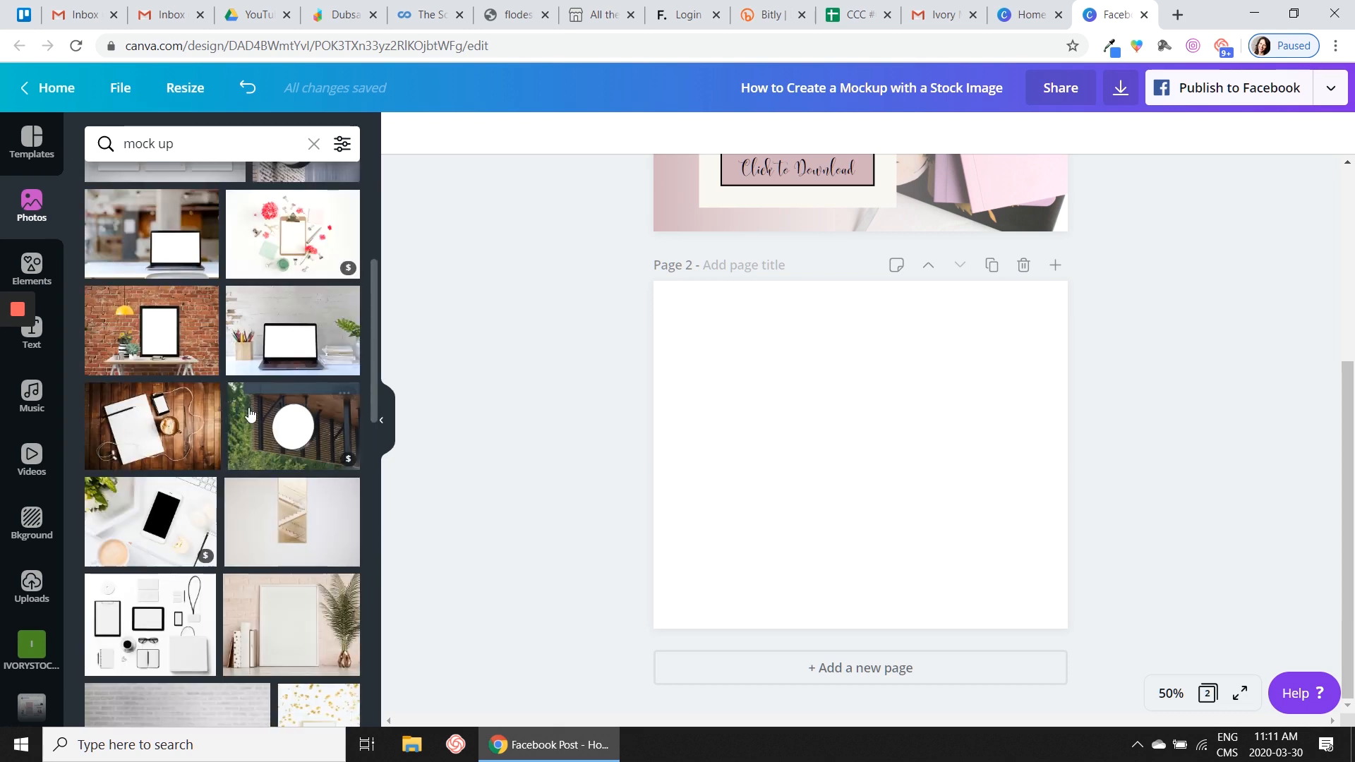
pyautogui.scroll(-4, 247, 451)
pyautogui.scroll(-5, 240, 480)
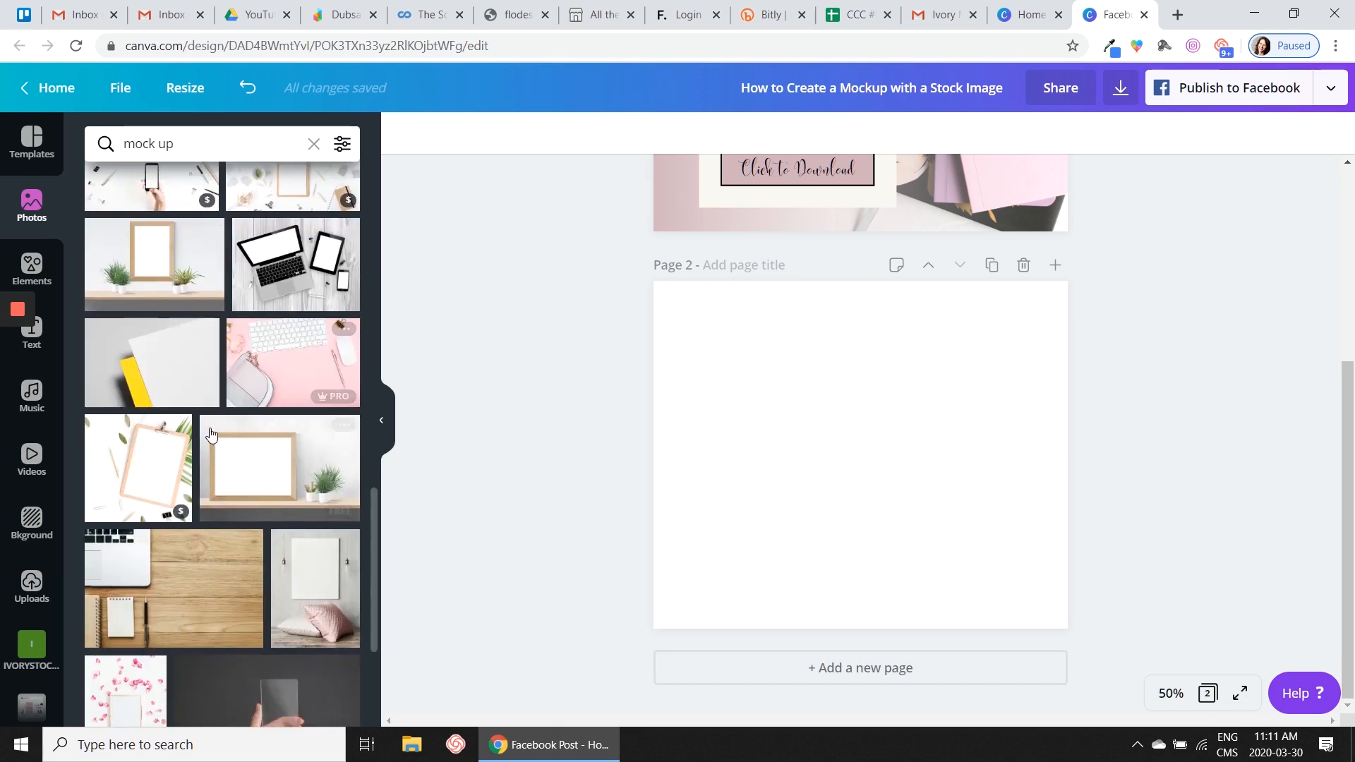
pyautogui.scroll(-4, 219, 443)
pyautogui.scroll(-3, 218, 444)
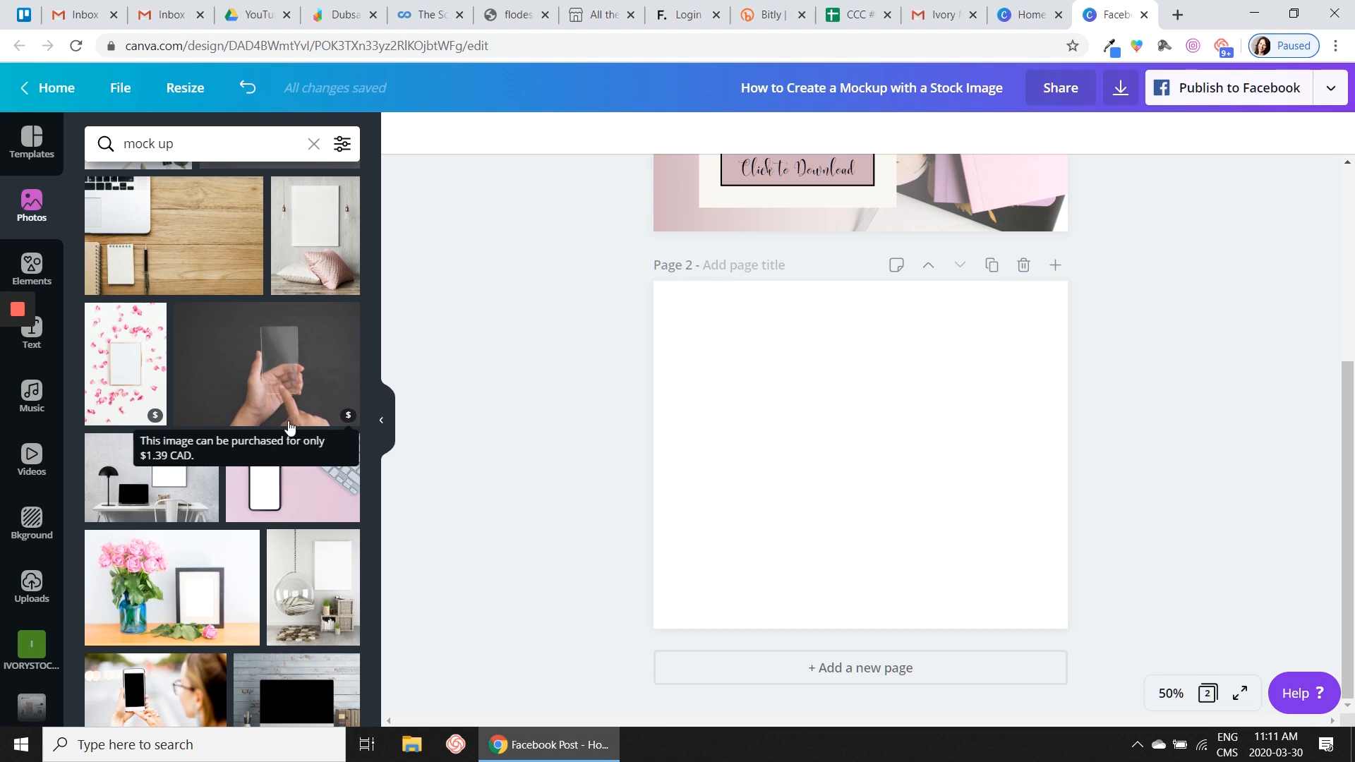
pyautogui.scroll(6, 247, 261)
pyautogui.scroll(8, 247, 262)
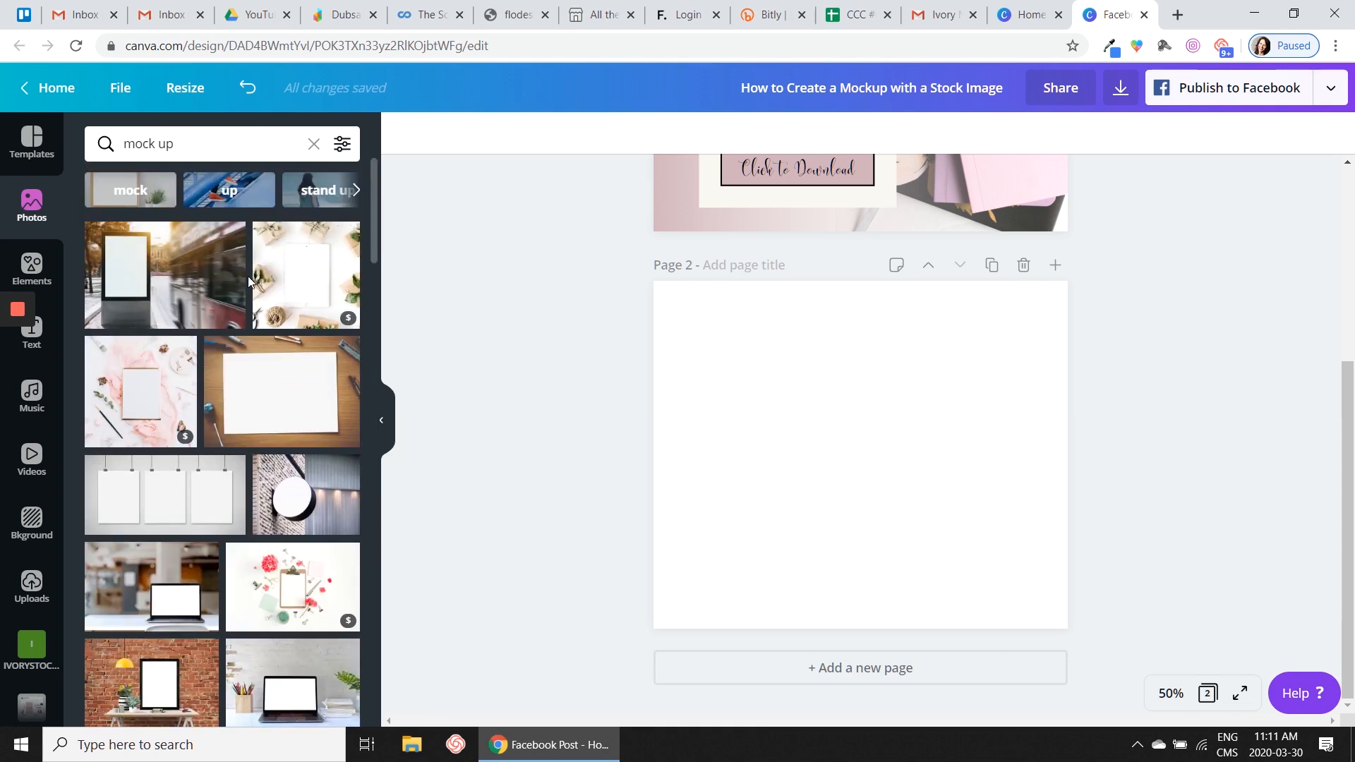
# - Filter the mock up photos to Free only and browse the filtered results
pyautogui.click(342, 146)
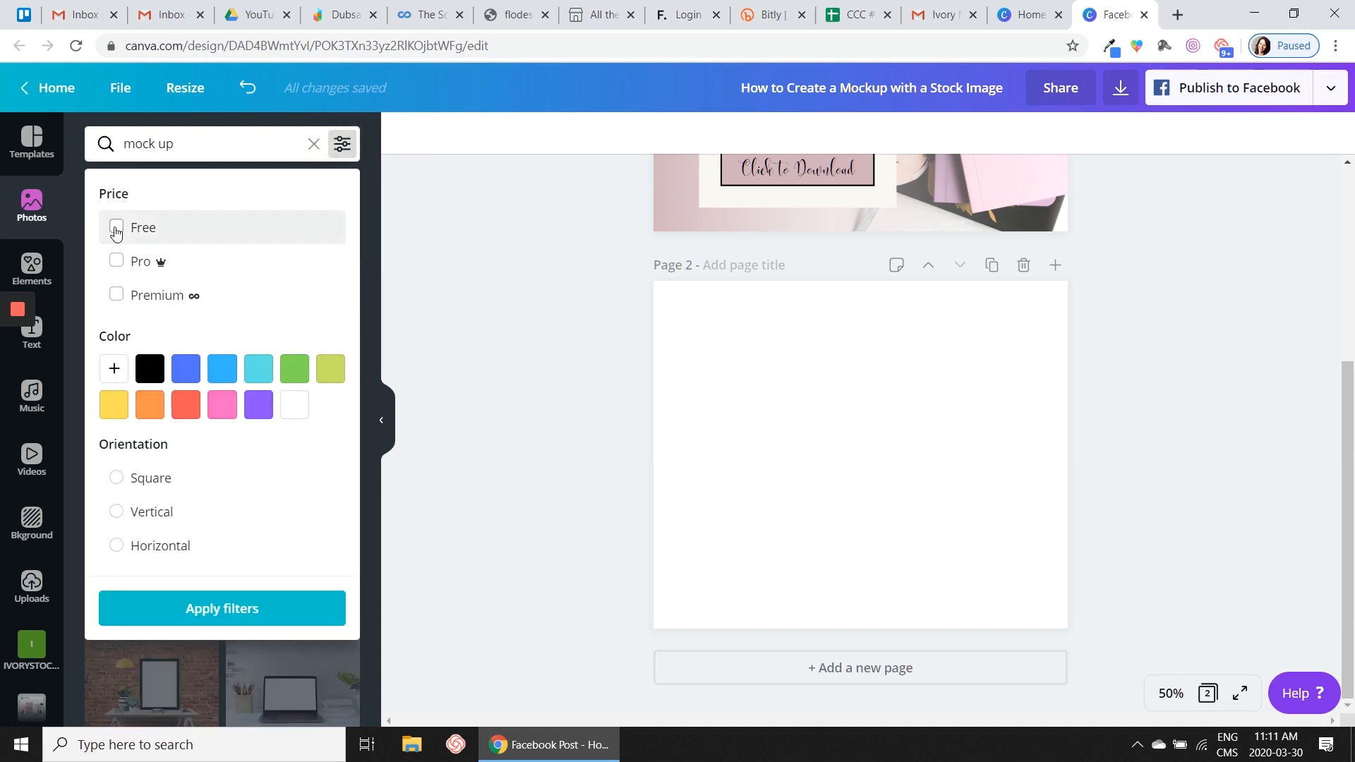
pyautogui.click(117, 229)
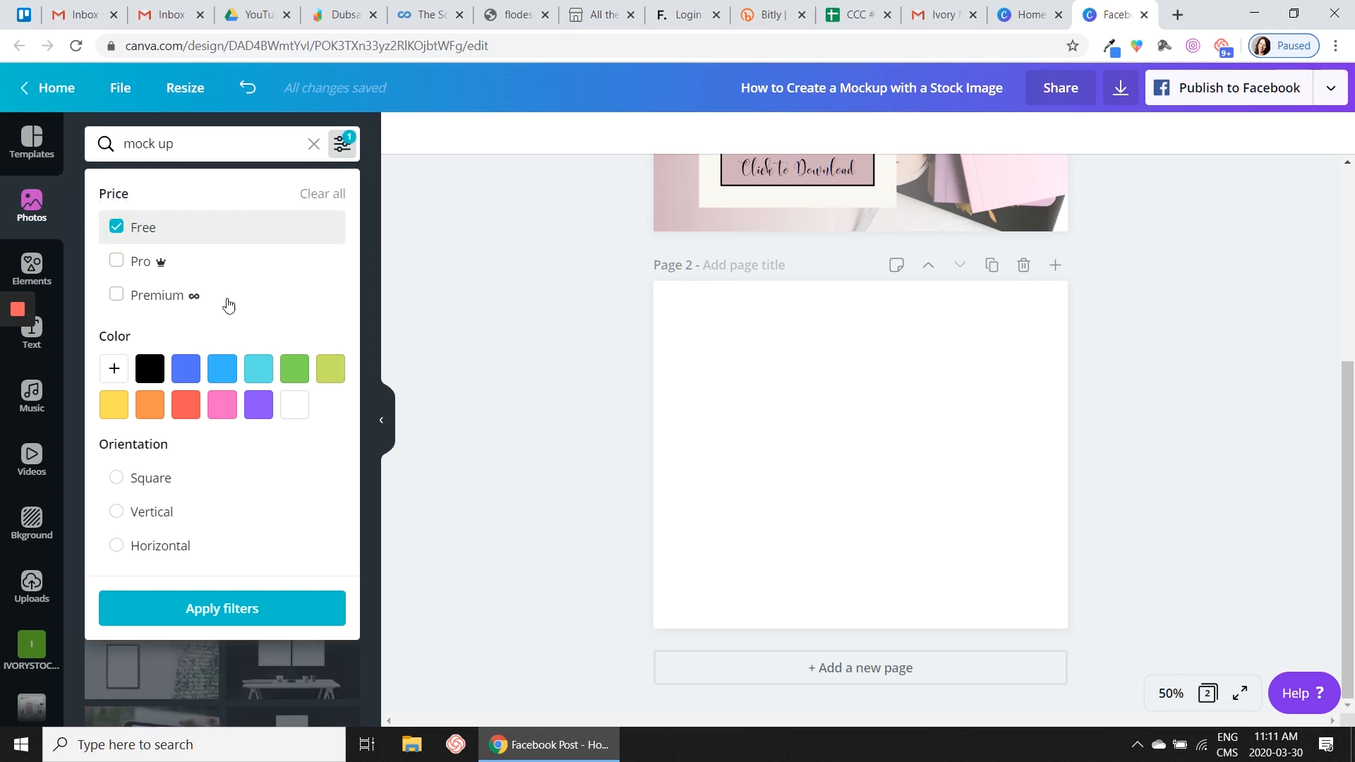
pyautogui.click(215, 611)
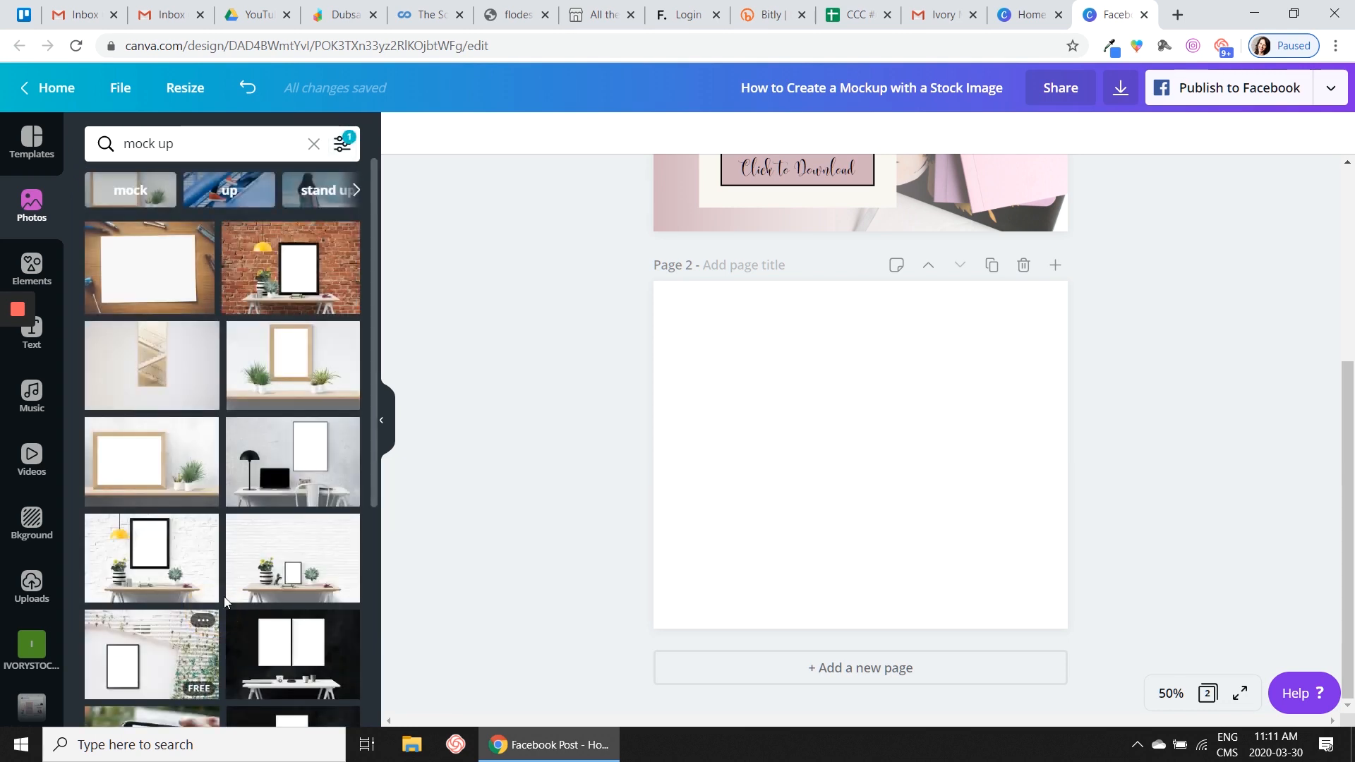
pyautogui.scroll(-2, 232, 406)
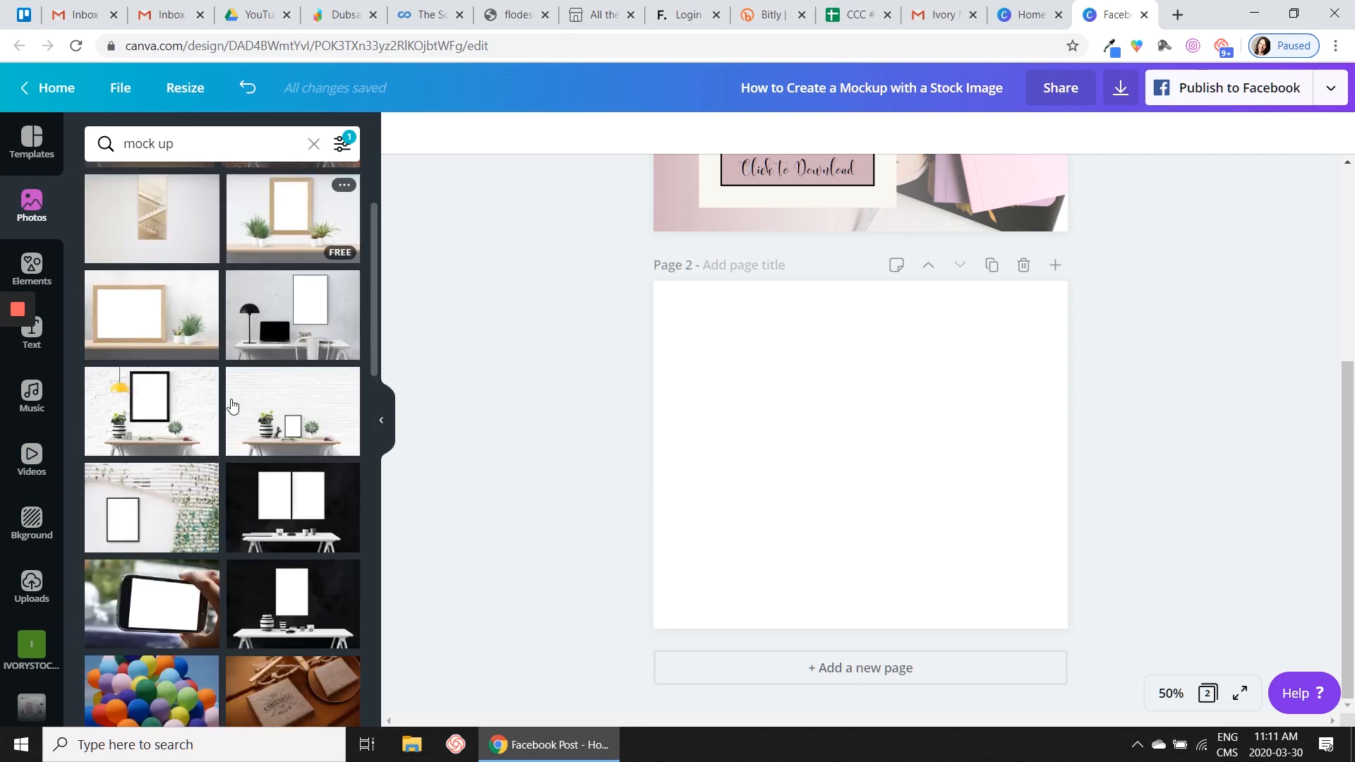
pyautogui.scroll(-2, 232, 406)
pyautogui.scroll(-4, 233, 416)
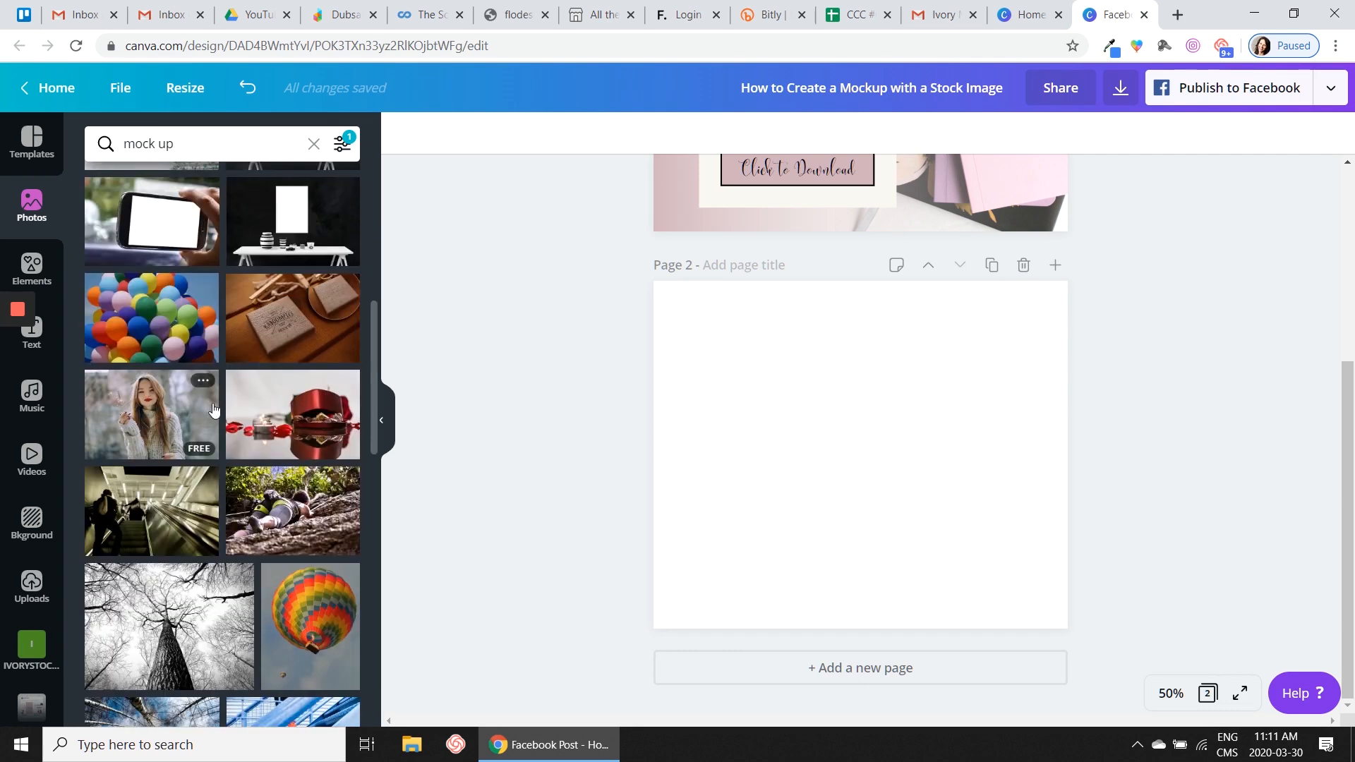
pyautogui.scroll(-4, 226, 412)
pyautogui.scroll(10, 243, 410)
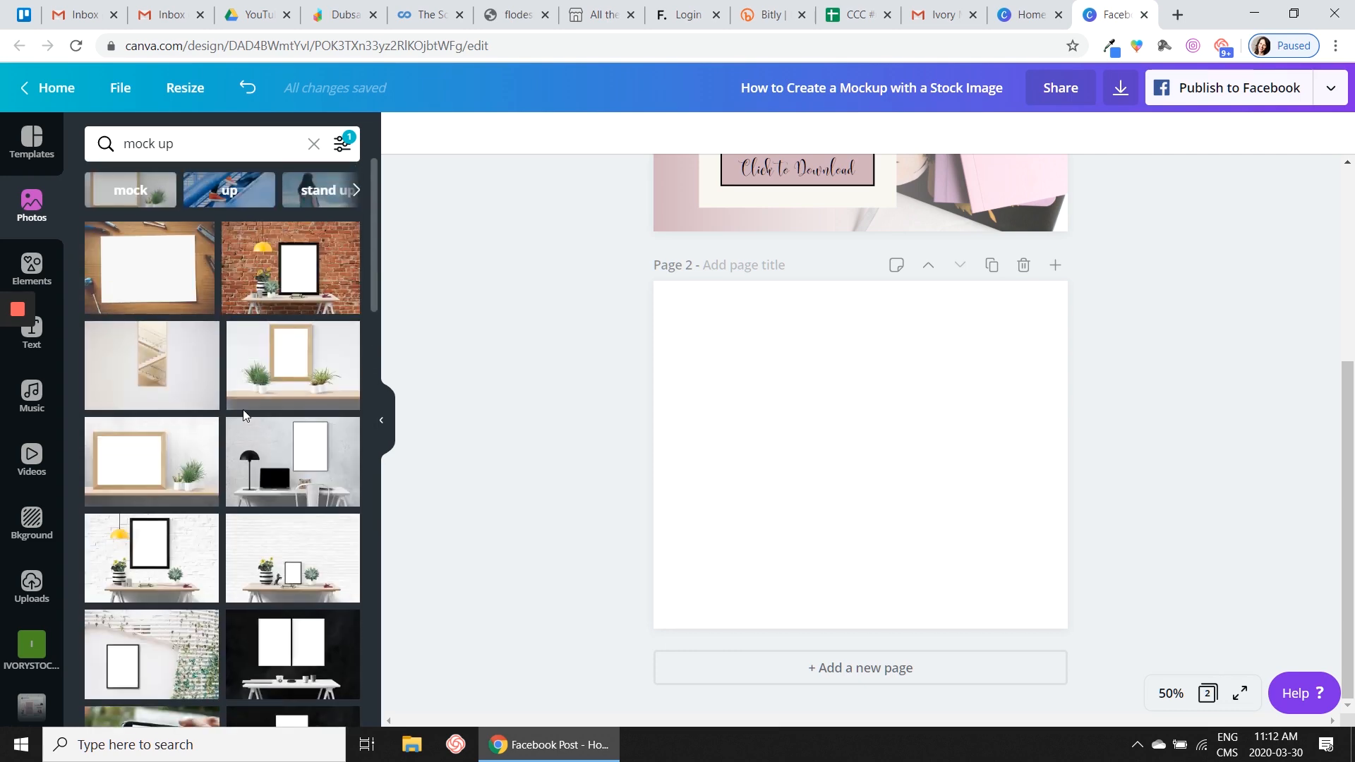
# - Remove the Free price filter from the mock up search and look through the full results
pyautogui.click(344, 146)
pyautogui.click(118, 227)
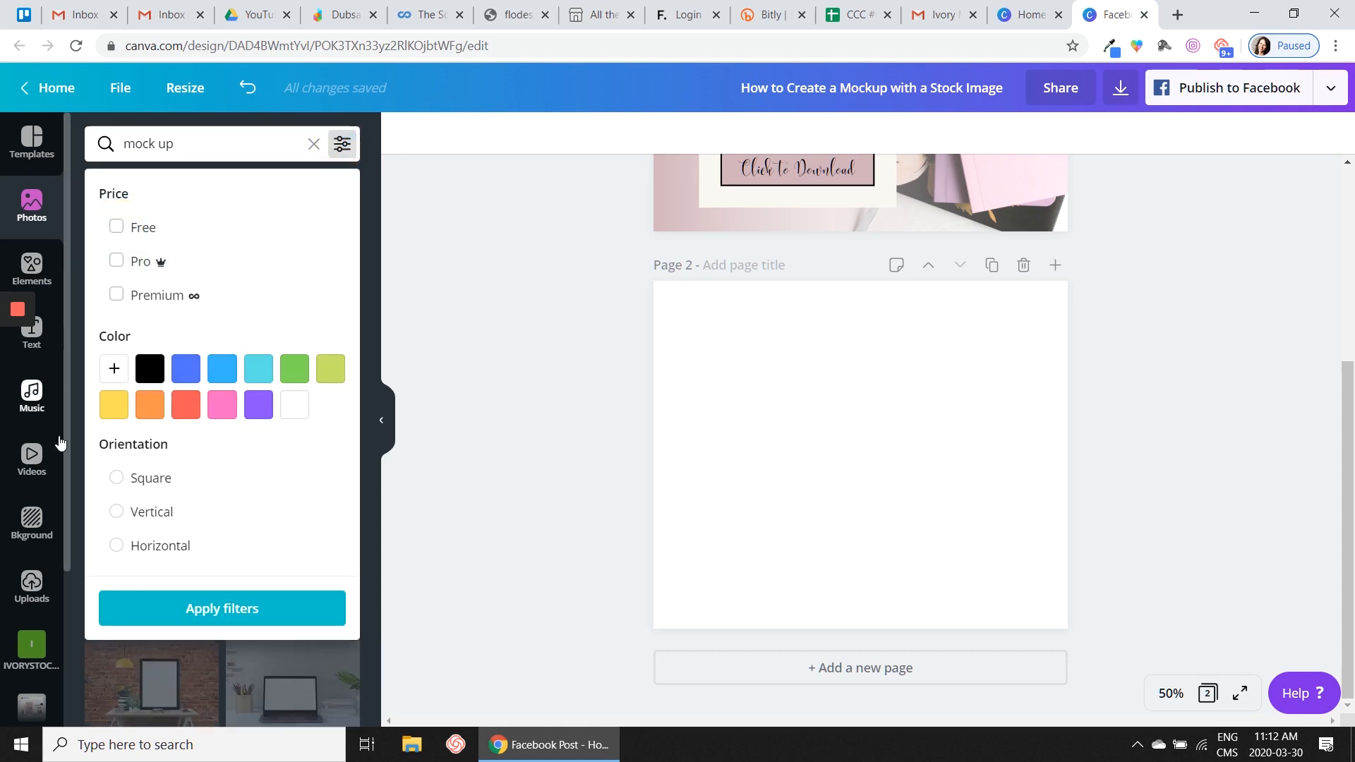
pyautogui.click(211, 611)
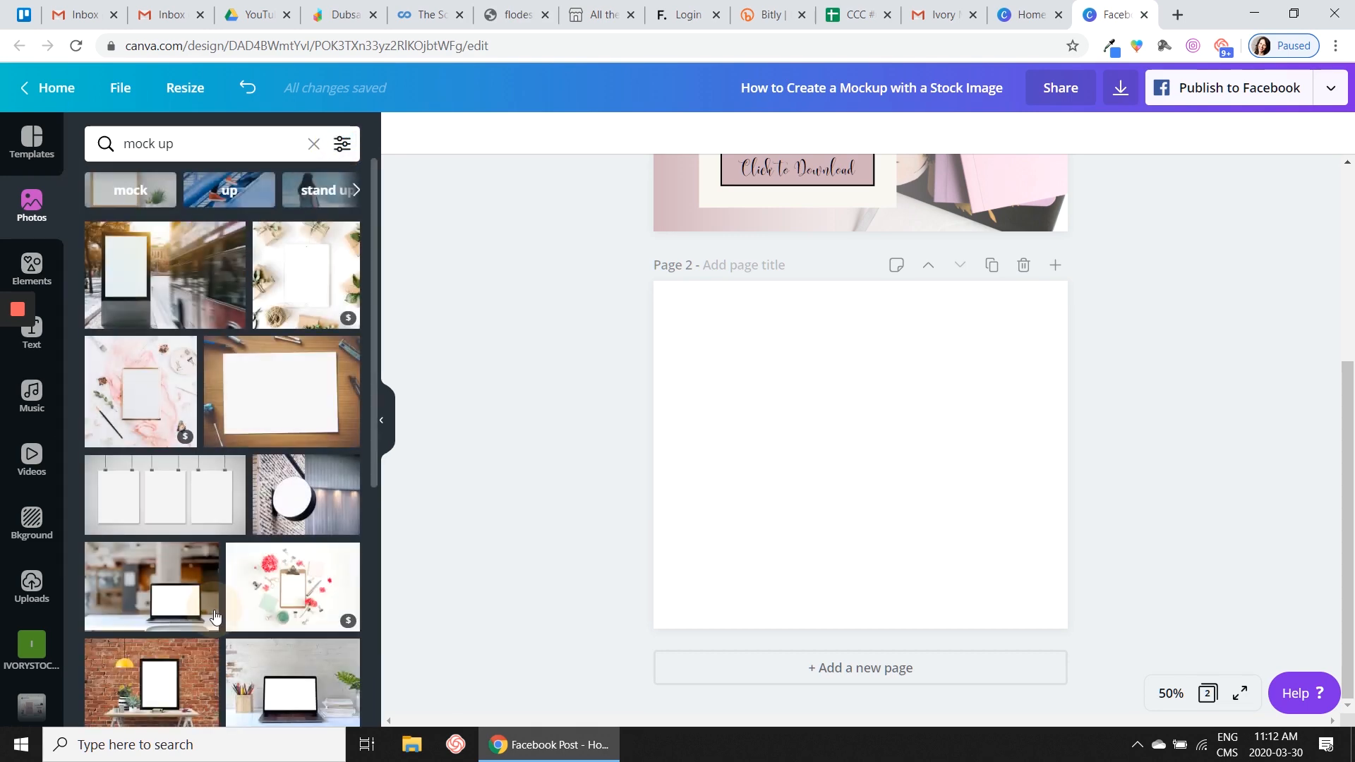
pyautogui.scroll(-5, 260, 422)
pyautogui.scroll(-5, 262, 423)
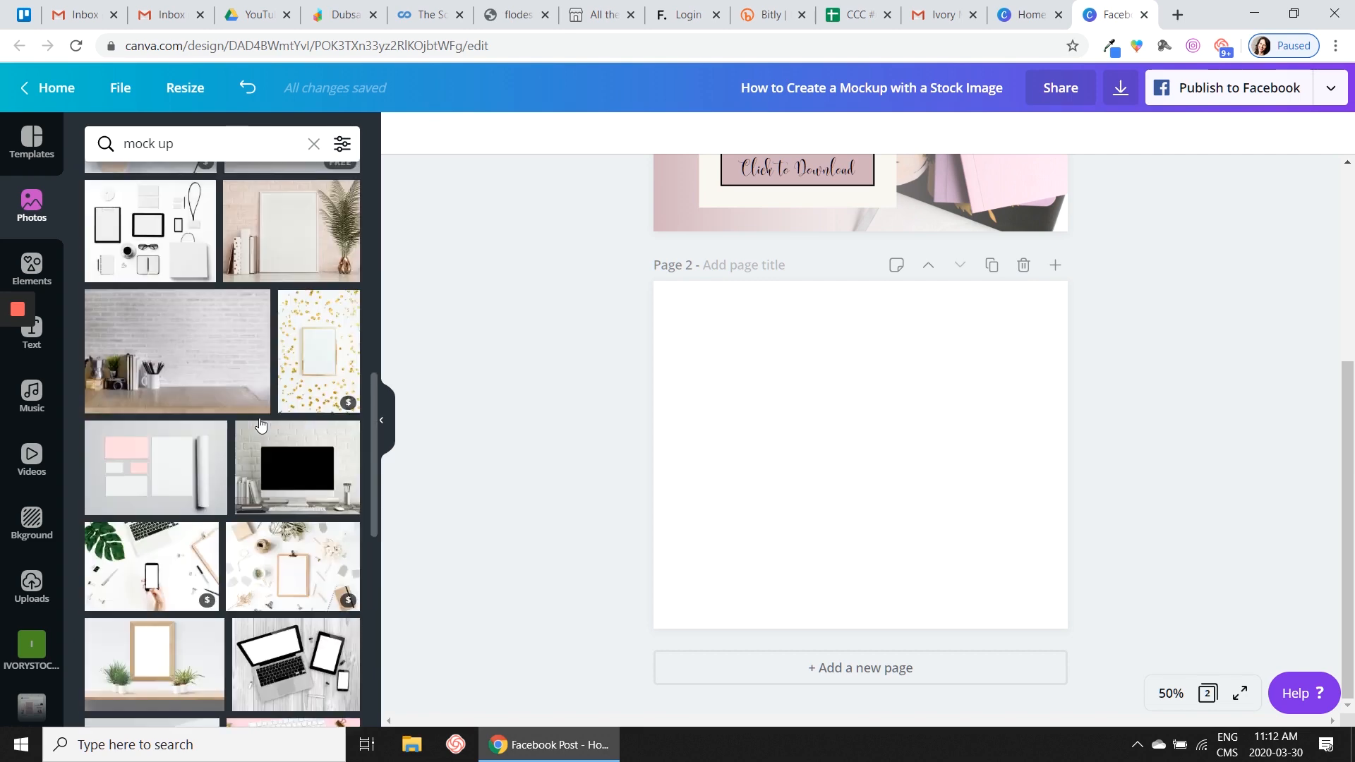
pyautogui.scroll(10, 233, 398)
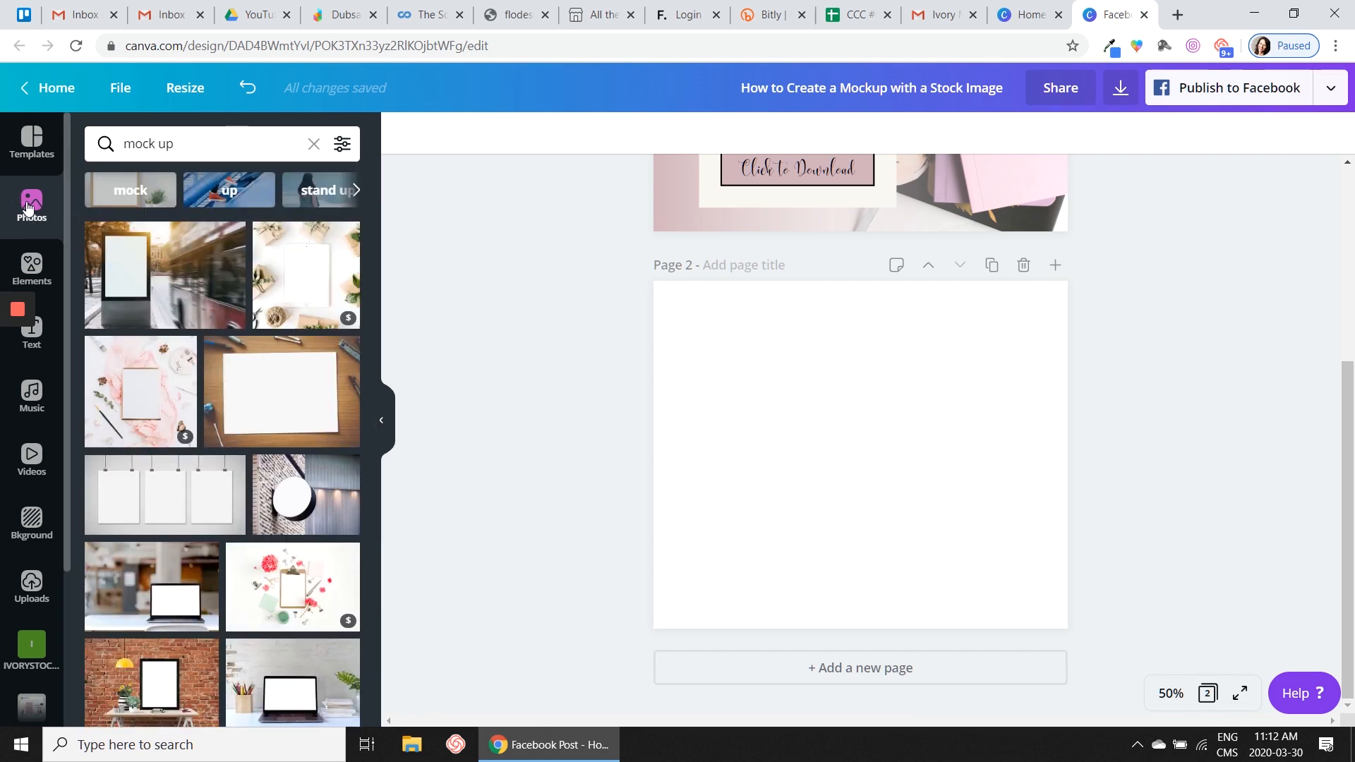
# - Clear the photo search and add the square phone-and-pink-notebook photo from the IVORYSTOCK - Mockups folder to page 2
pyautogui.click(314, 146)
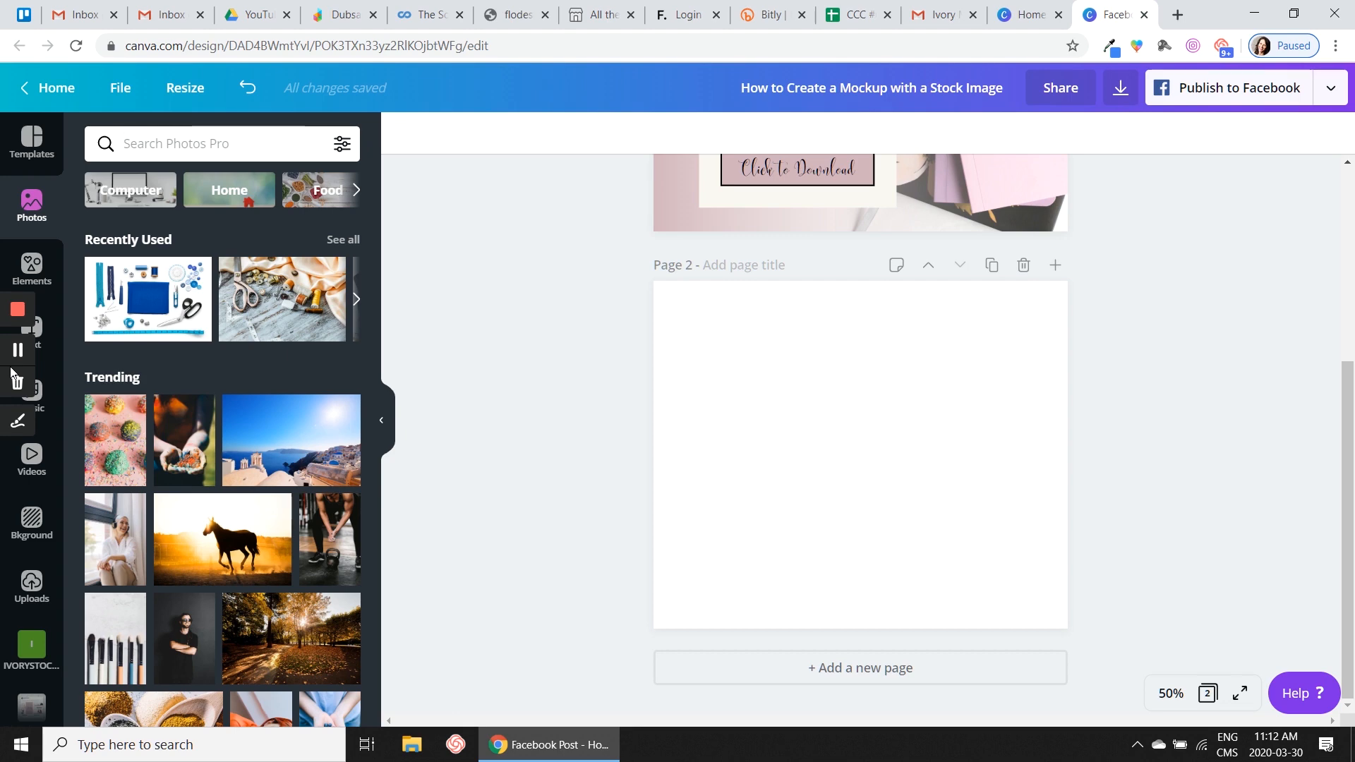
pyautogui.click(27, 646)
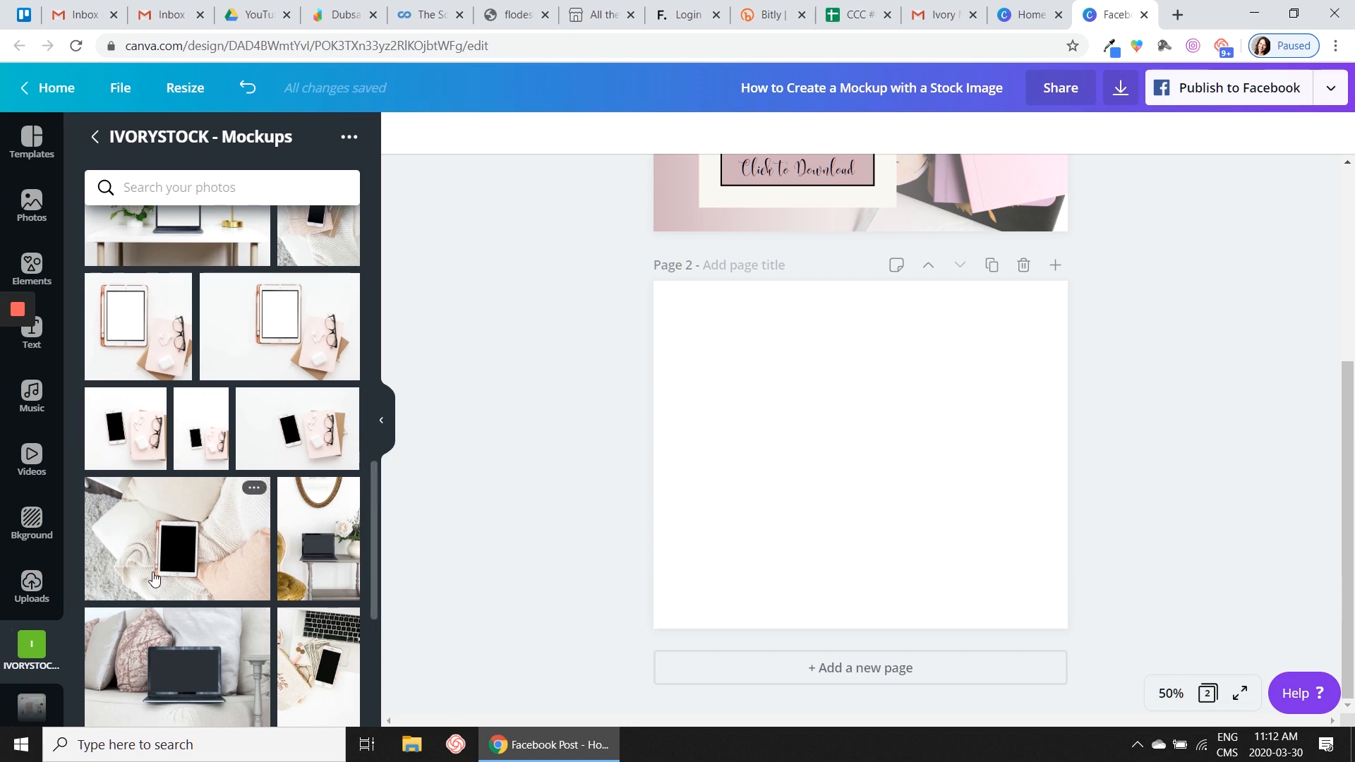
pyautogui.click(102, 423)
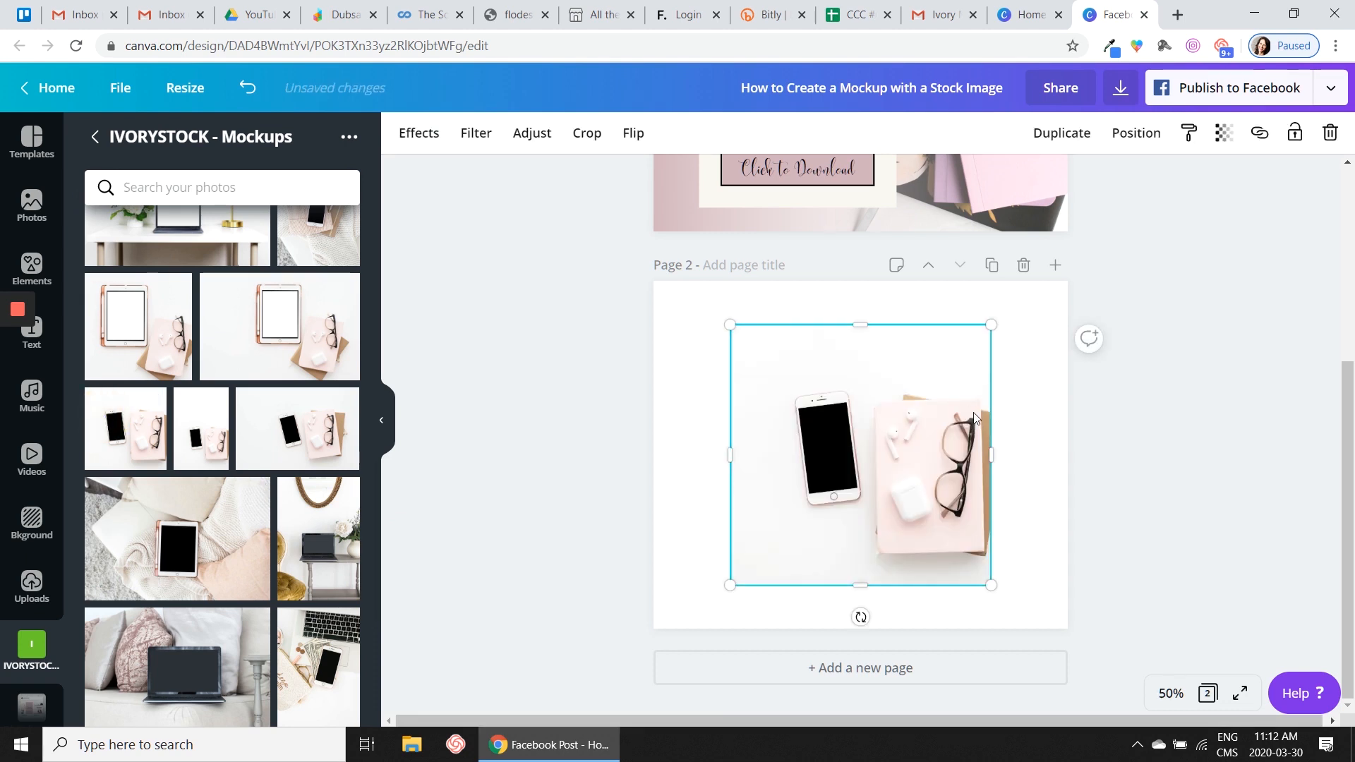
pyautogui.click(381, 420)
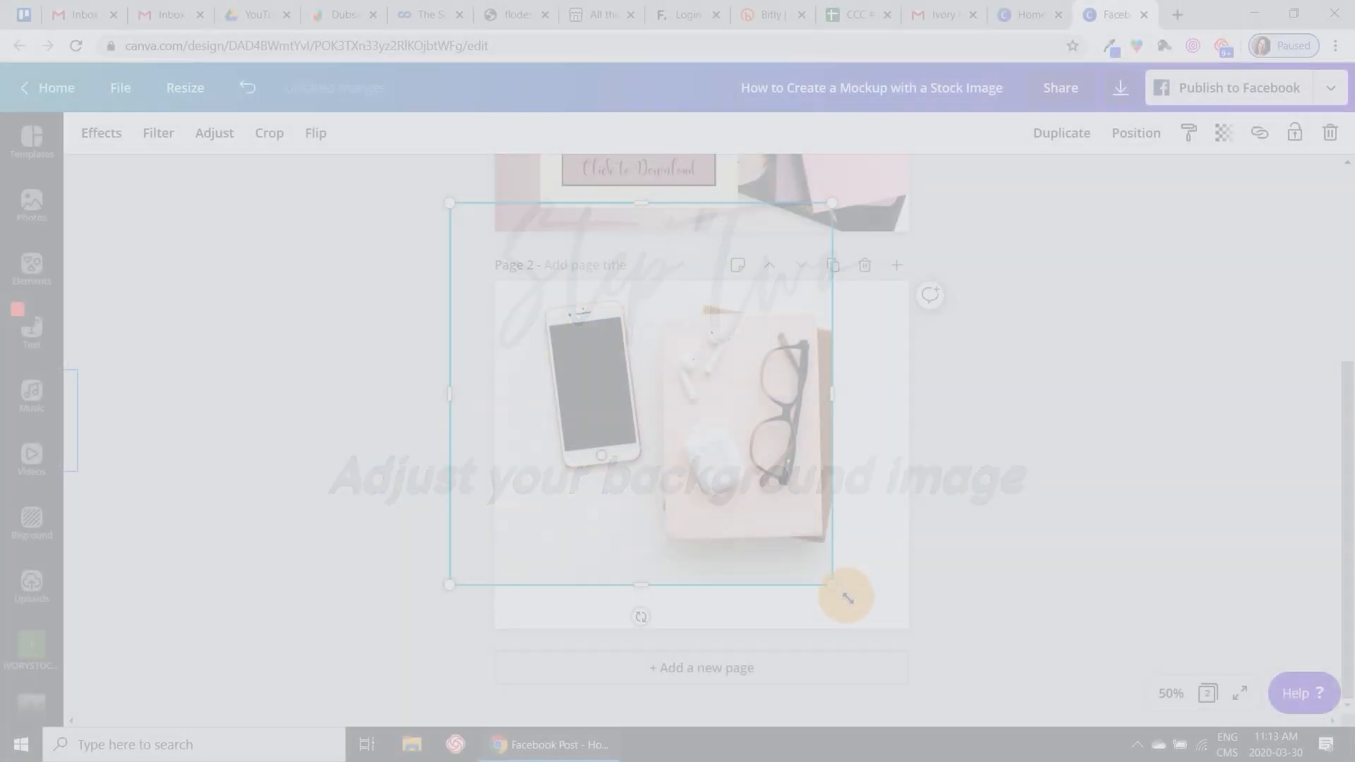
# - Enlarge the phone photo until it covers all of page 2 as the background
pyautogui.moveTo(847, 595); pyautogui.dragTo(987, 711)
pyautogui.moveTo(797, 415); pyautogui.dragTo(760, 409)
pyautogui.doubleClick(755, 409)
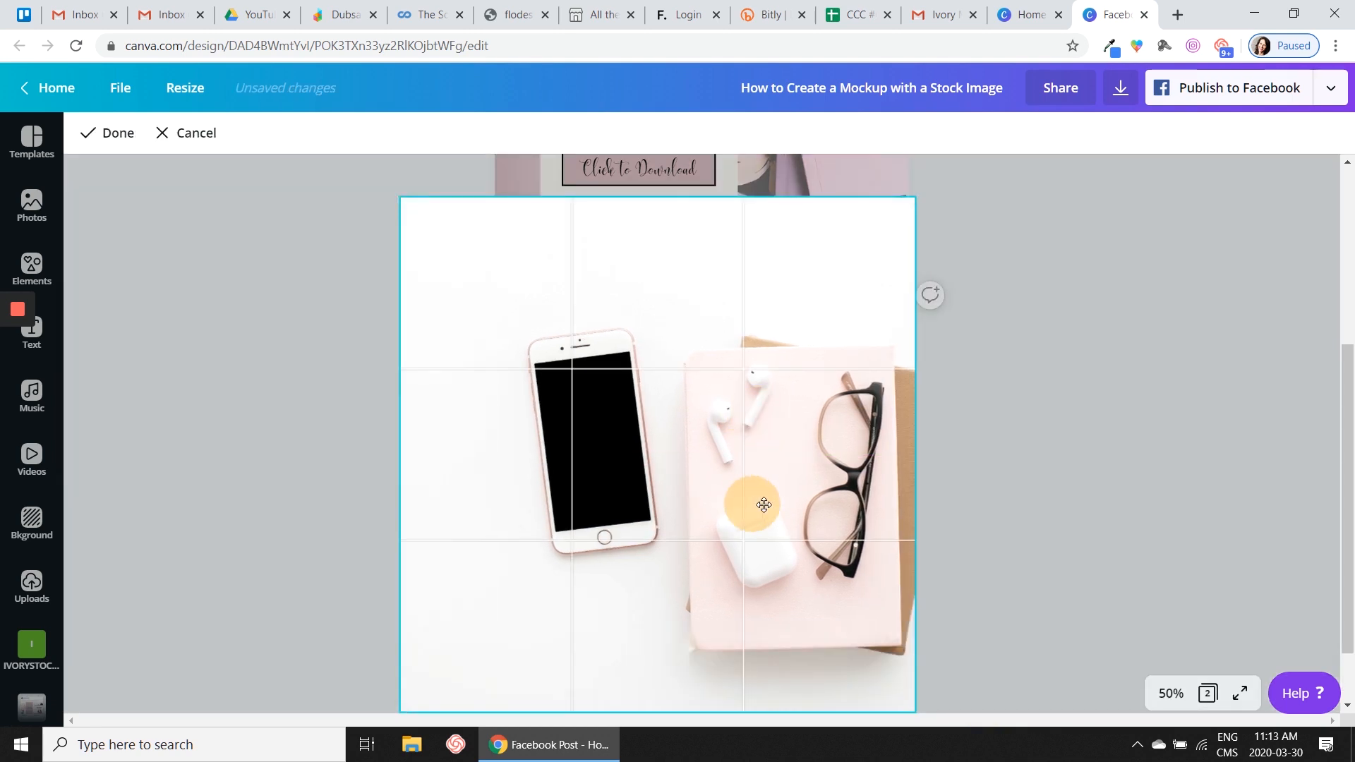
pyautogui.click(967, 471)
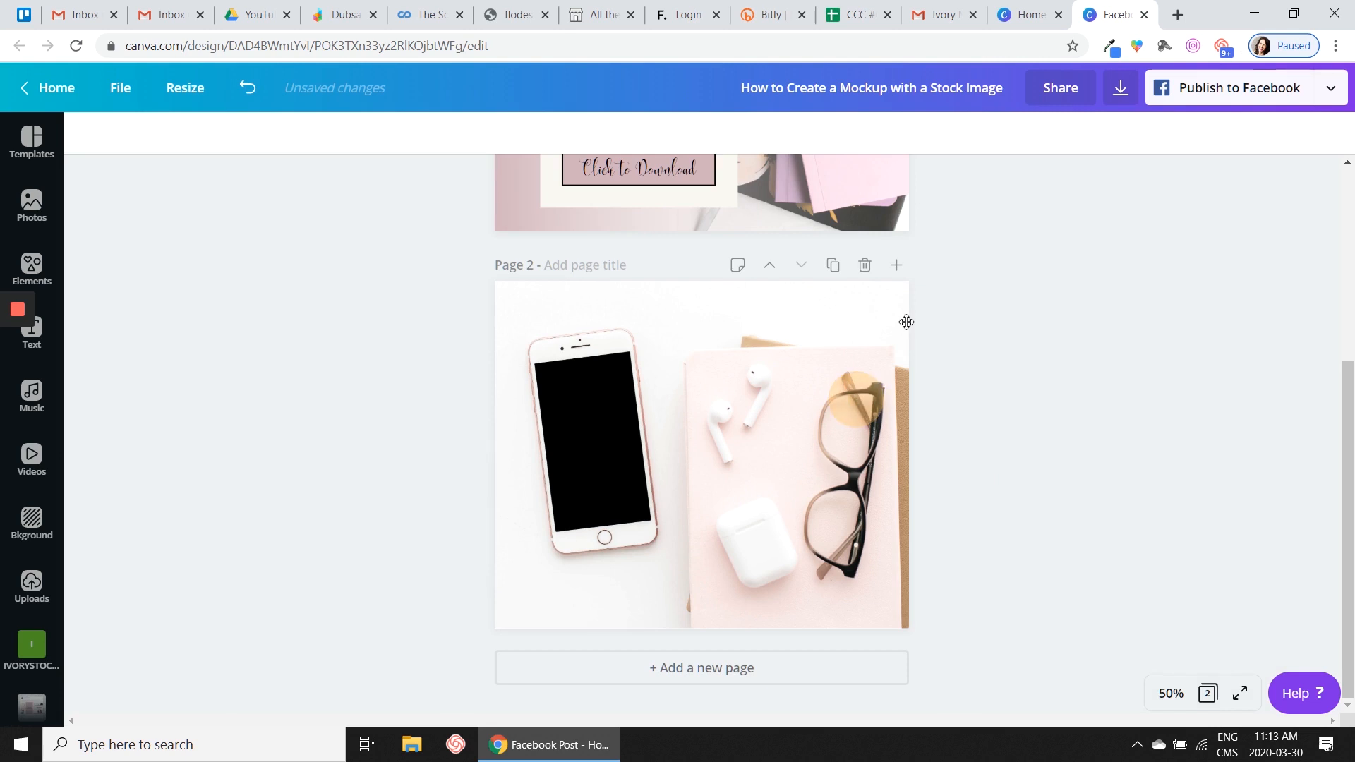
# - Scale the background photo up slightly within its crop and reposition it so the phone and glasses stay in view
pyautogui.doubleClick(907, 322)
pyautogui.moveTo(915, 196); pyautogui.dragTo(944, 167)
pyautogui.moveTo(779, 476); pyautogui.dragTo(769, 511)
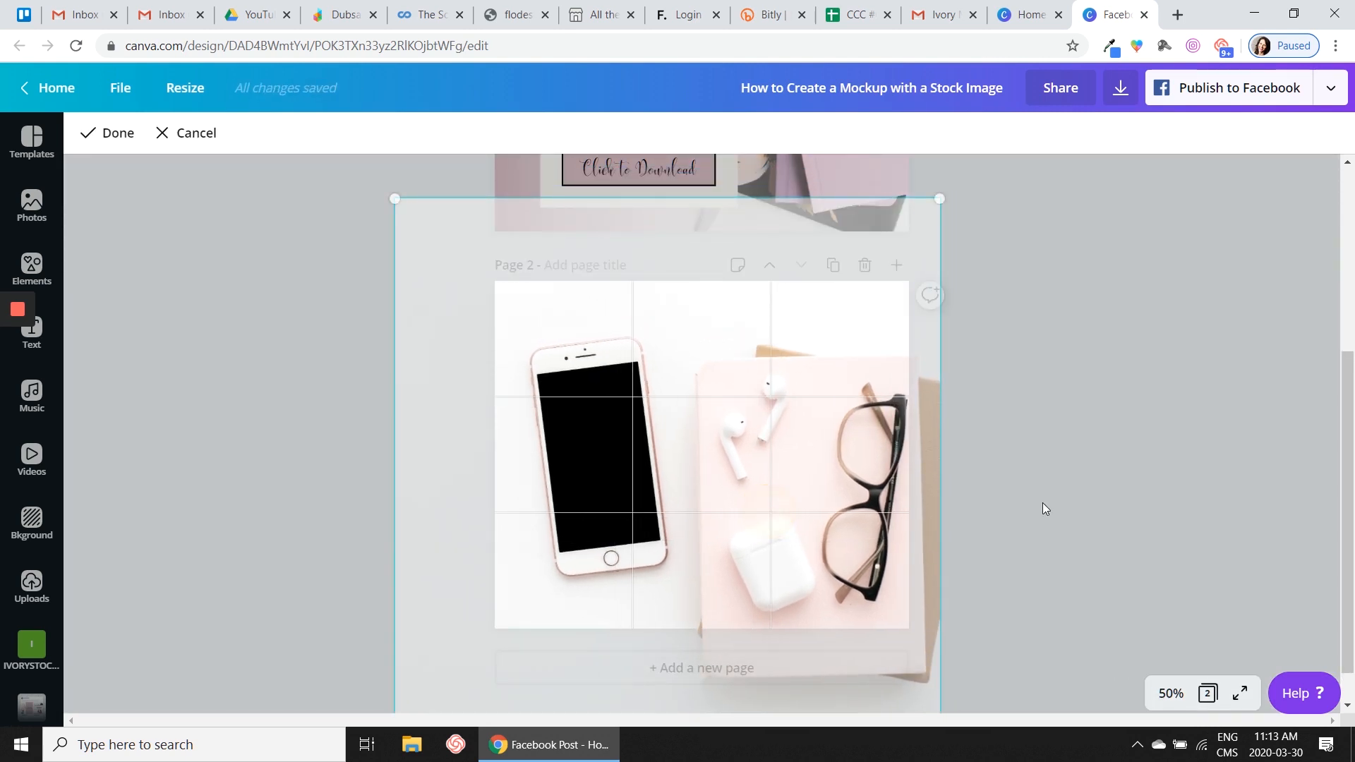
pyautogui.click(1073, 496)
# - Select the background photo on page 2 and lock it in place
pyautogui.click(700, 452)
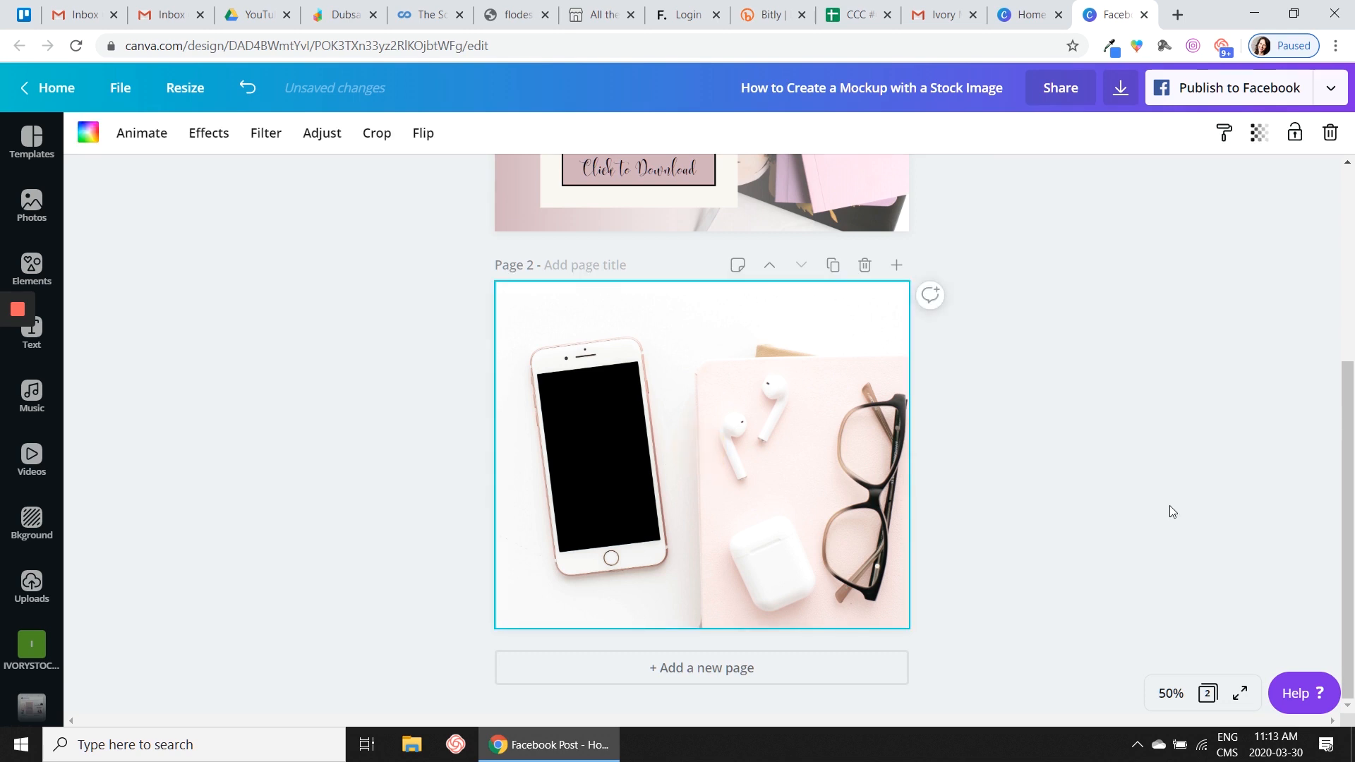
pyautogui.click(1298, 131)
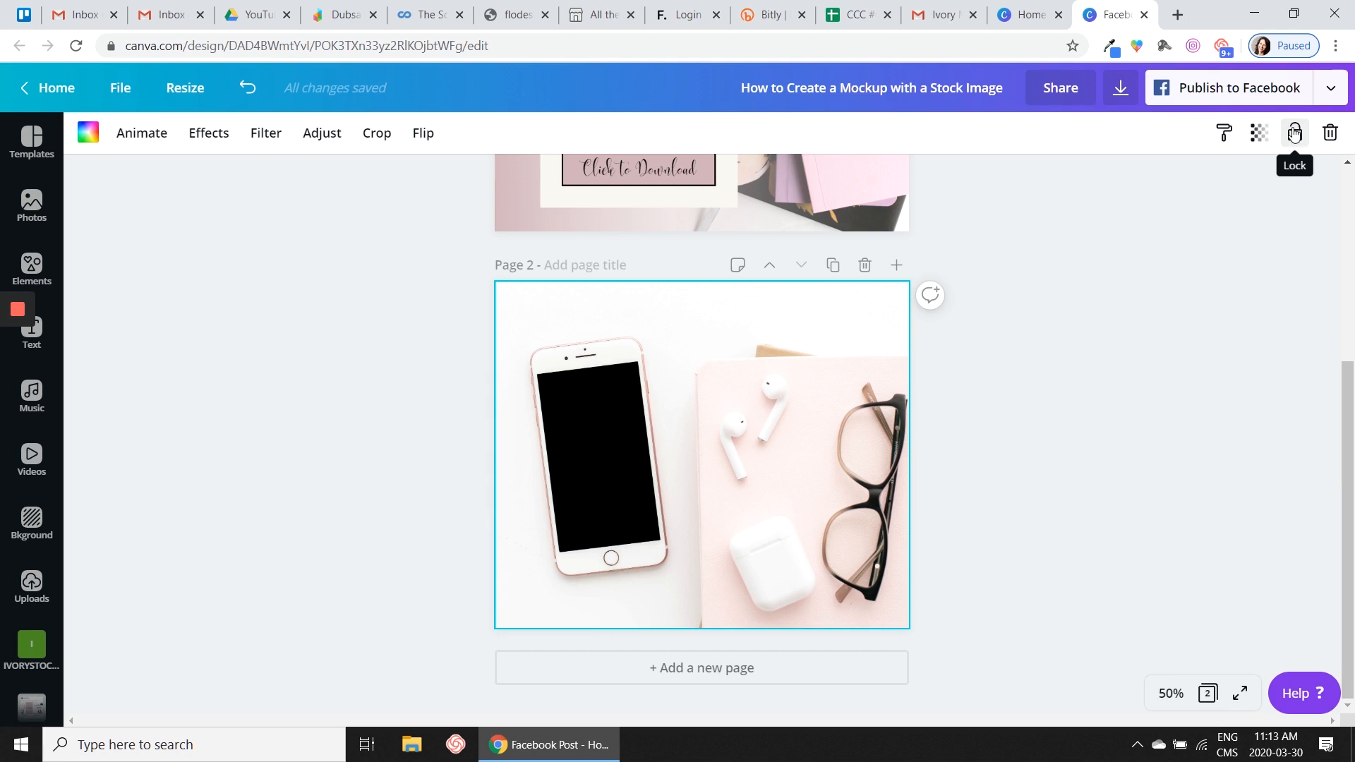
pyautogui.click(1010, 494)
pyautogui.click(667, 366)
pyautogui.click(1109, 455)
pyautogui.click(779, 397)
pyautogui.click(1296, 135)
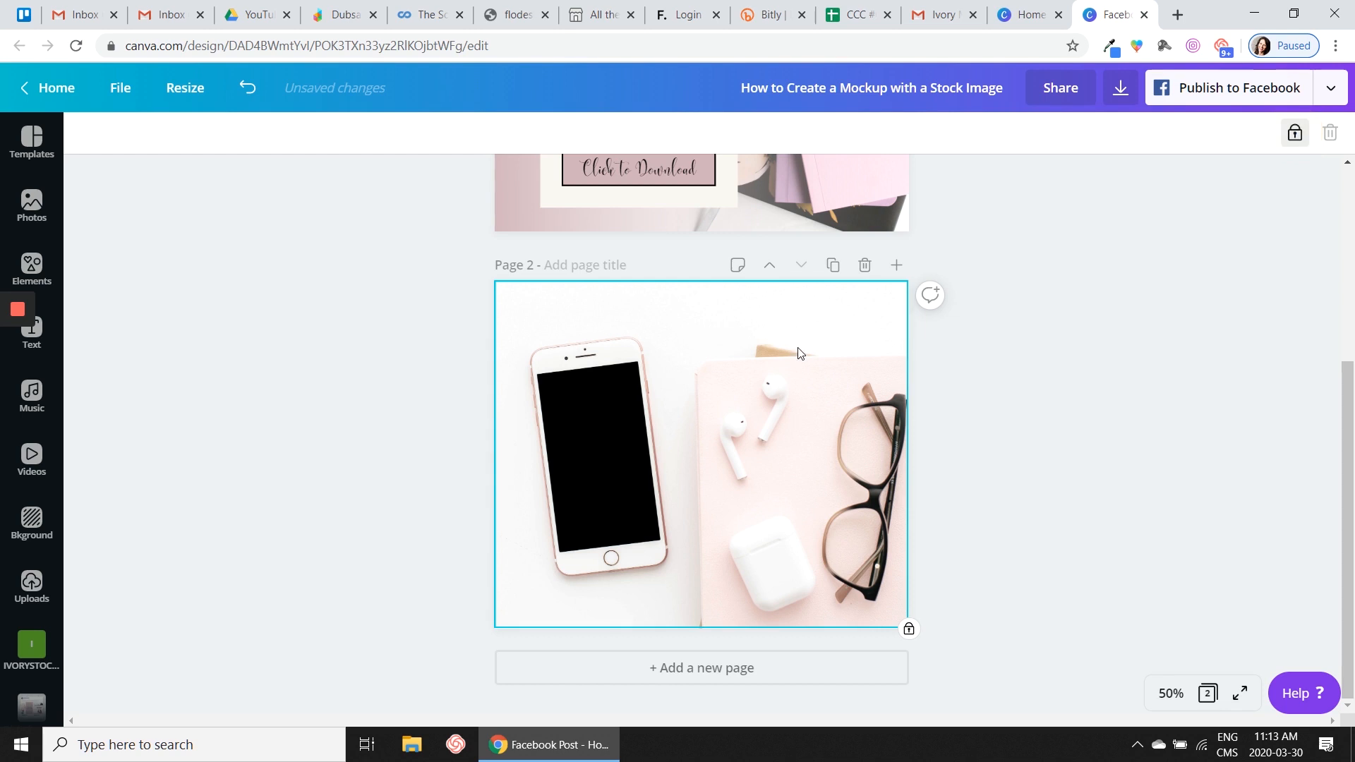
# - Try to move the locked background photo, and unlock it for further adjustment
pyautogui.moveTo(795, 345); pyautogui.dragTo(866, 534)
pyautogui.moveTo(684, 514); pyautogui.dragTo(751, 382)
pyautogui.click(788, 460)
pyautogui.click(1296, 136)
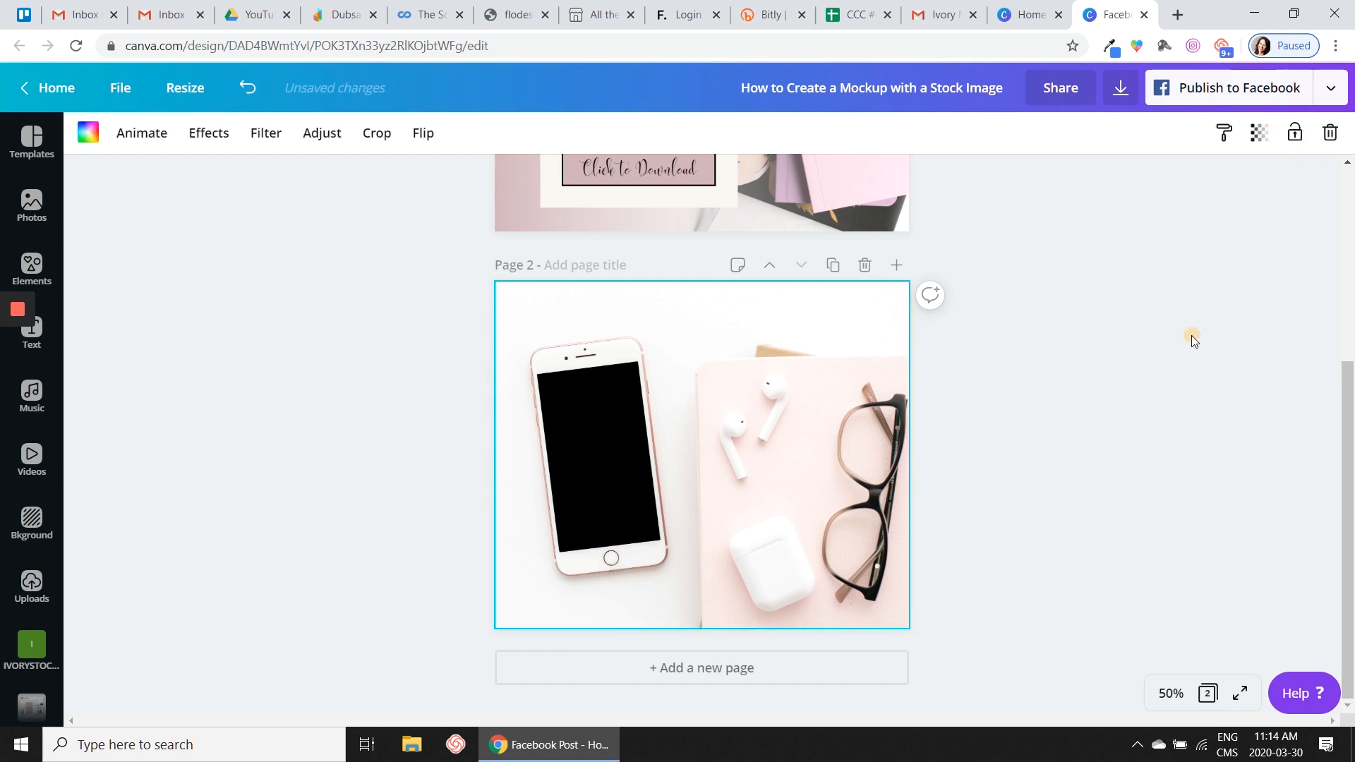
# - Shift the background photo slightly left and up within its crop and apply the new position
pyautogui.click(728, 419)
pyautogui.doubleClick(728, 418)
pyautogui.moveTo(553, 354); pyautogui.dragTo(530, 485)
pyautogui.click(102, 132)
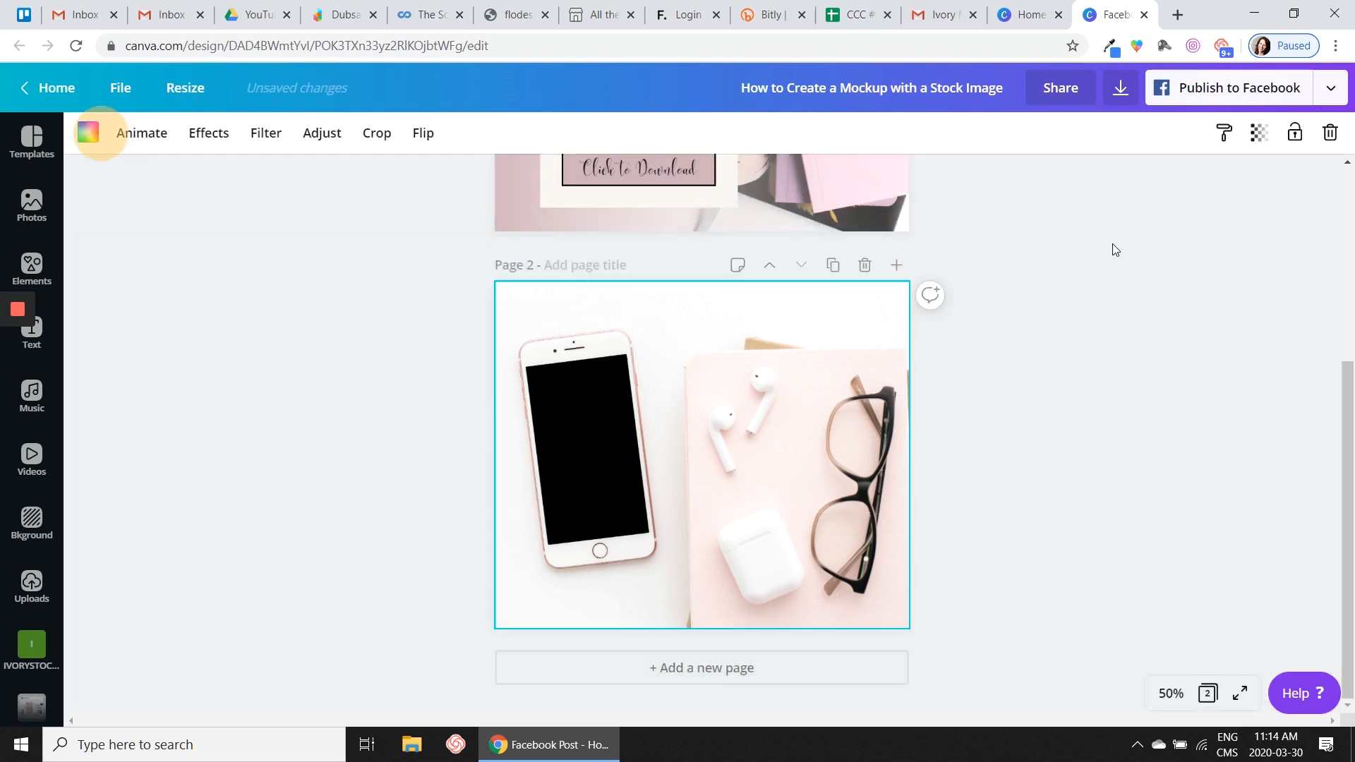
# - Lock the repositioned background photo on page 2
pyautogui.click(1115, 510)
pyautogui.click(800, 433)
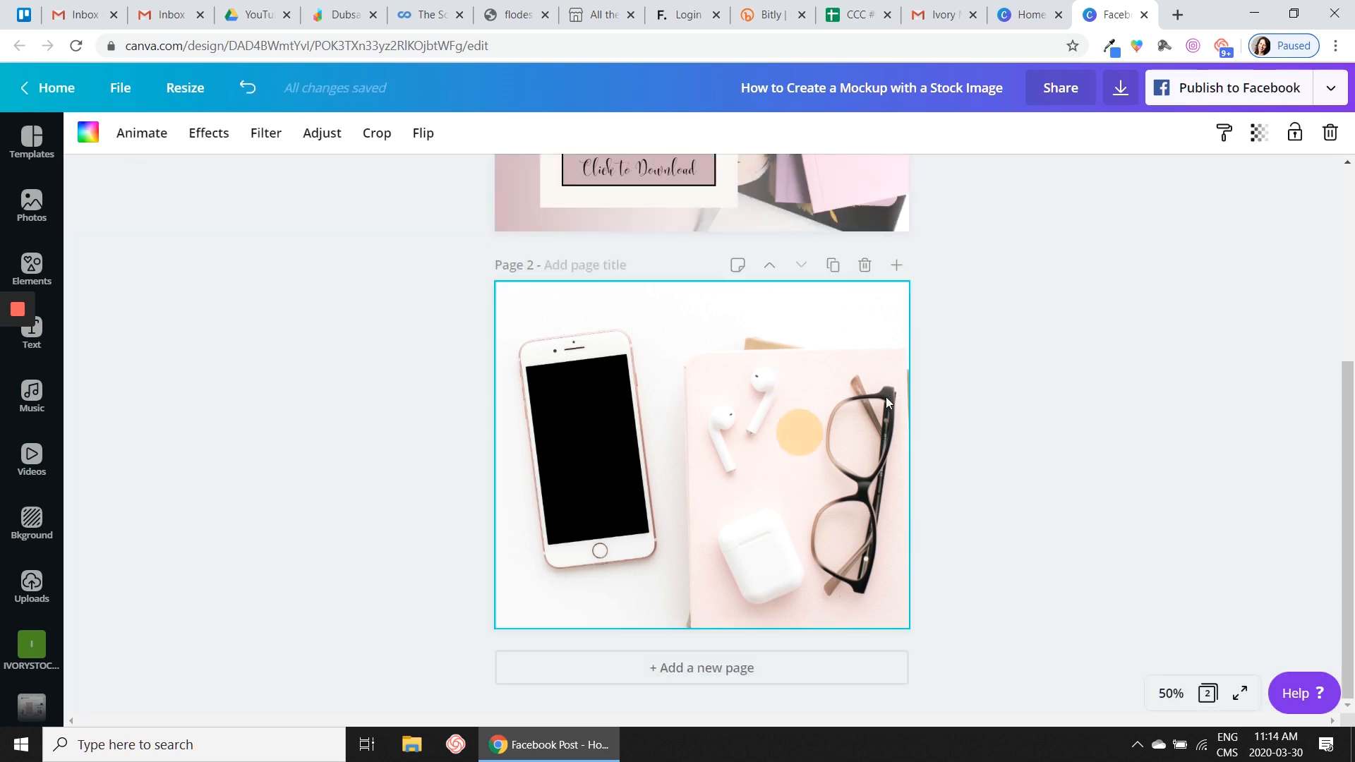
pyautogui.click(1295, 134)
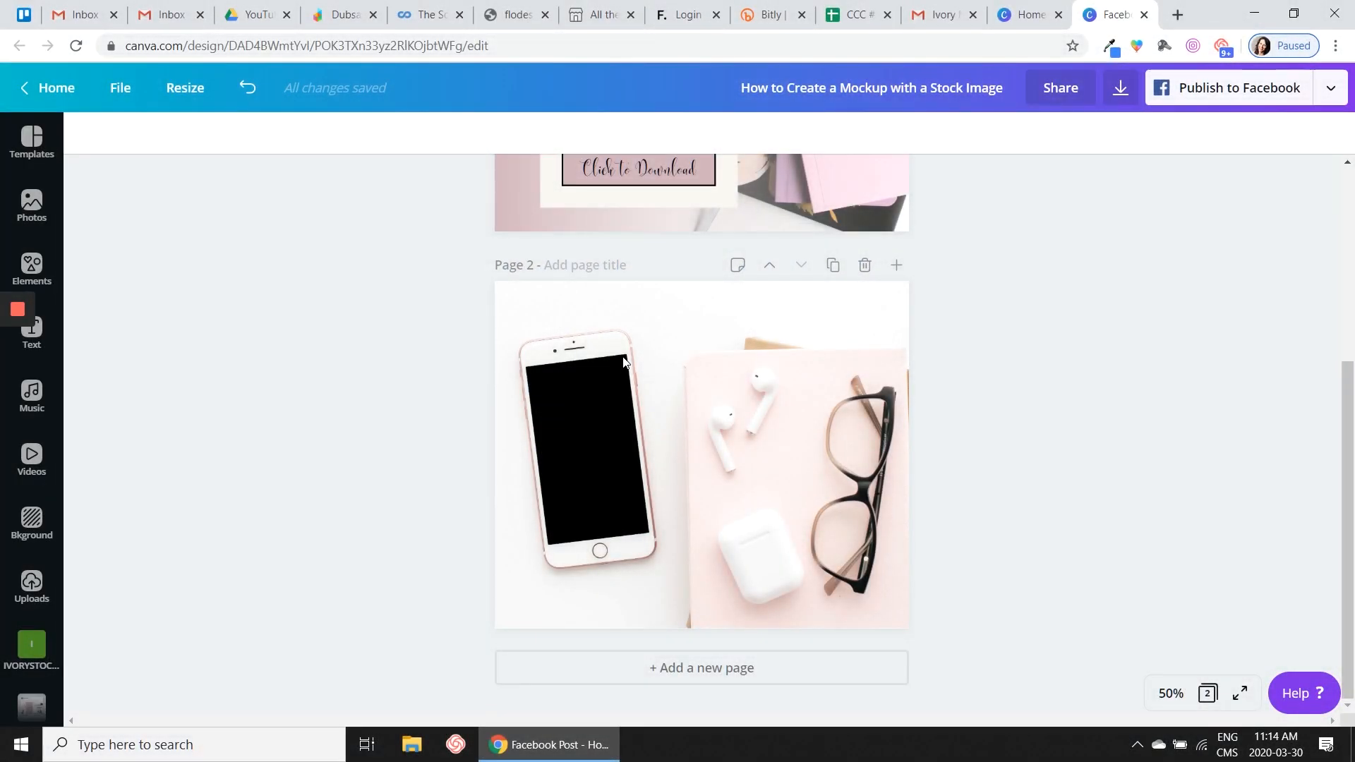
pyautogui.moveTo(590, 360); pyautogui.dragTo(511, 547)
pyautogui.moveTo(632, 350); pyautogui.dragTo(540, 574)
# - Add a single-image grid to page 2 and shrink it to a tall, narrow shape roughly the size of the phone screen
pyautogui.click(30, 266)
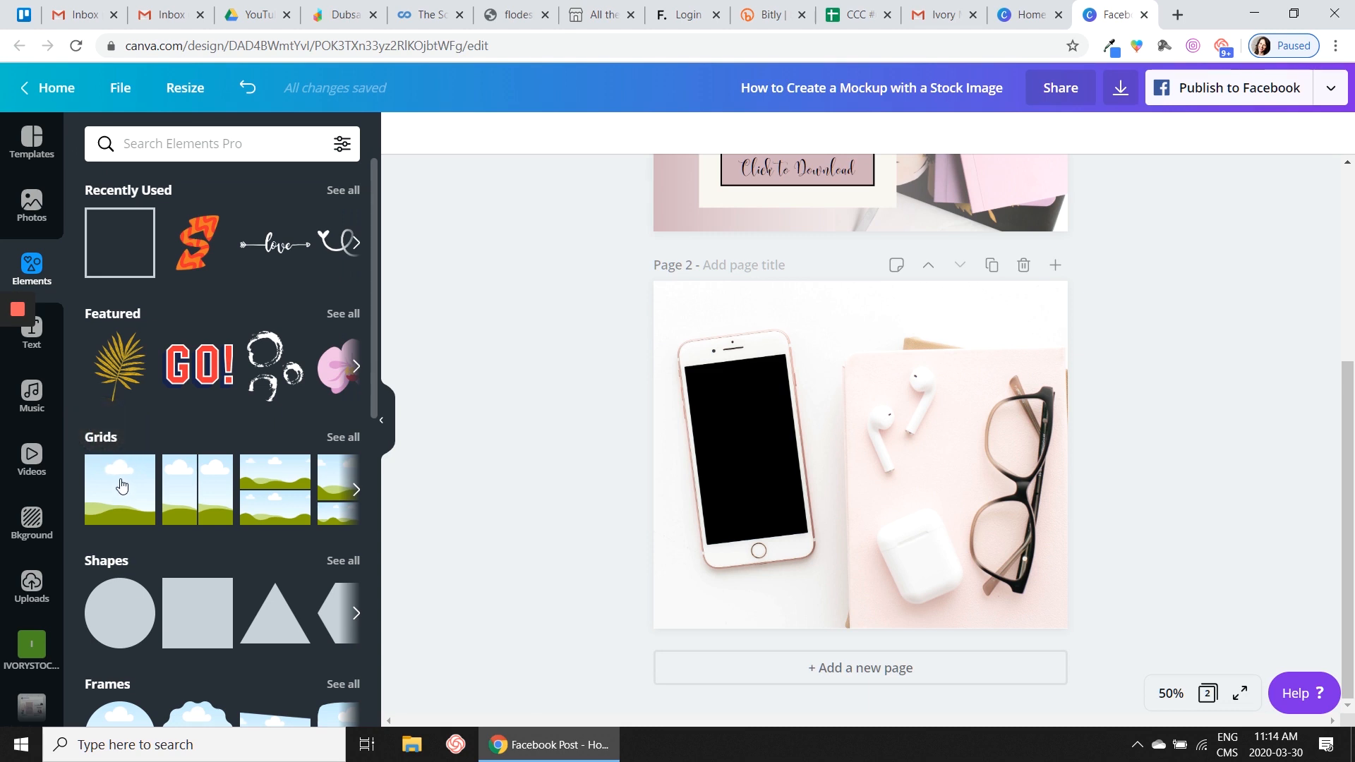
pyautogui.click(121, 485)
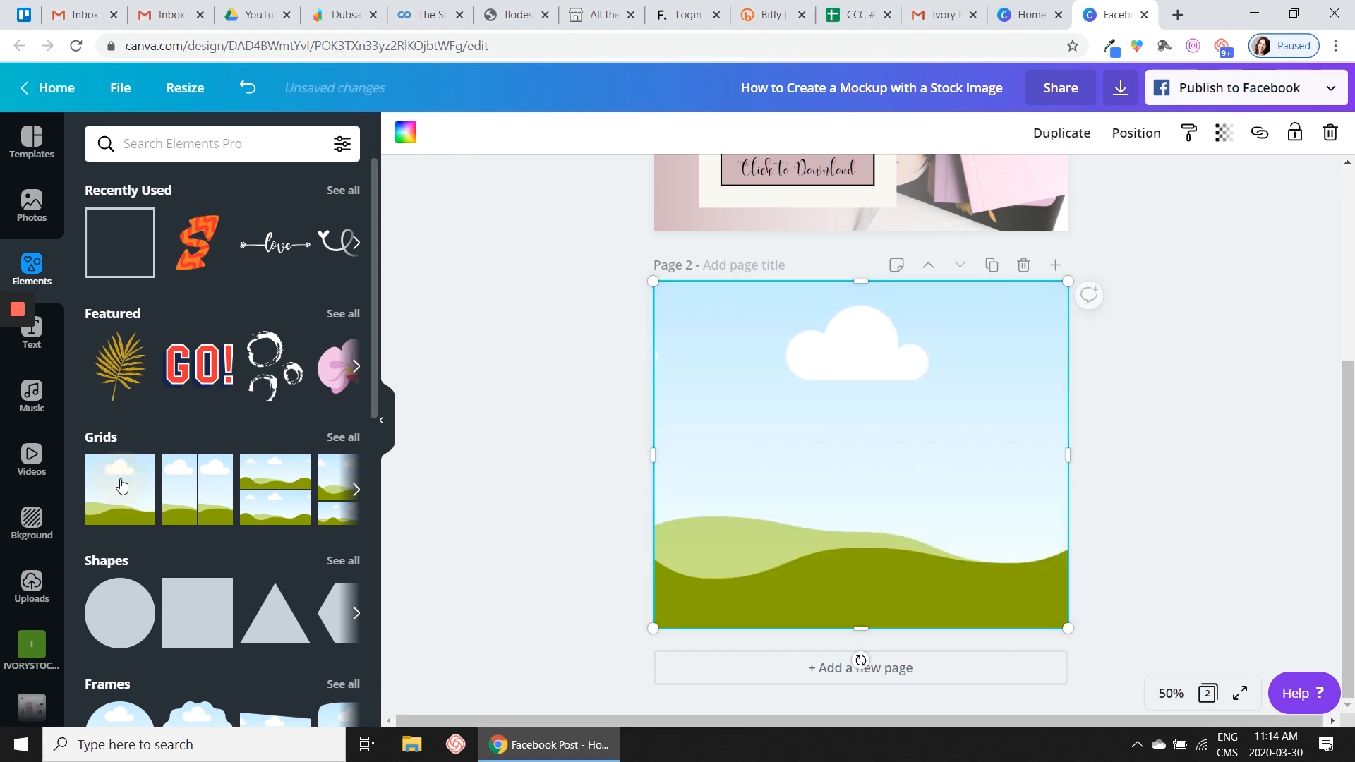
pyautogui.click(384, 421)
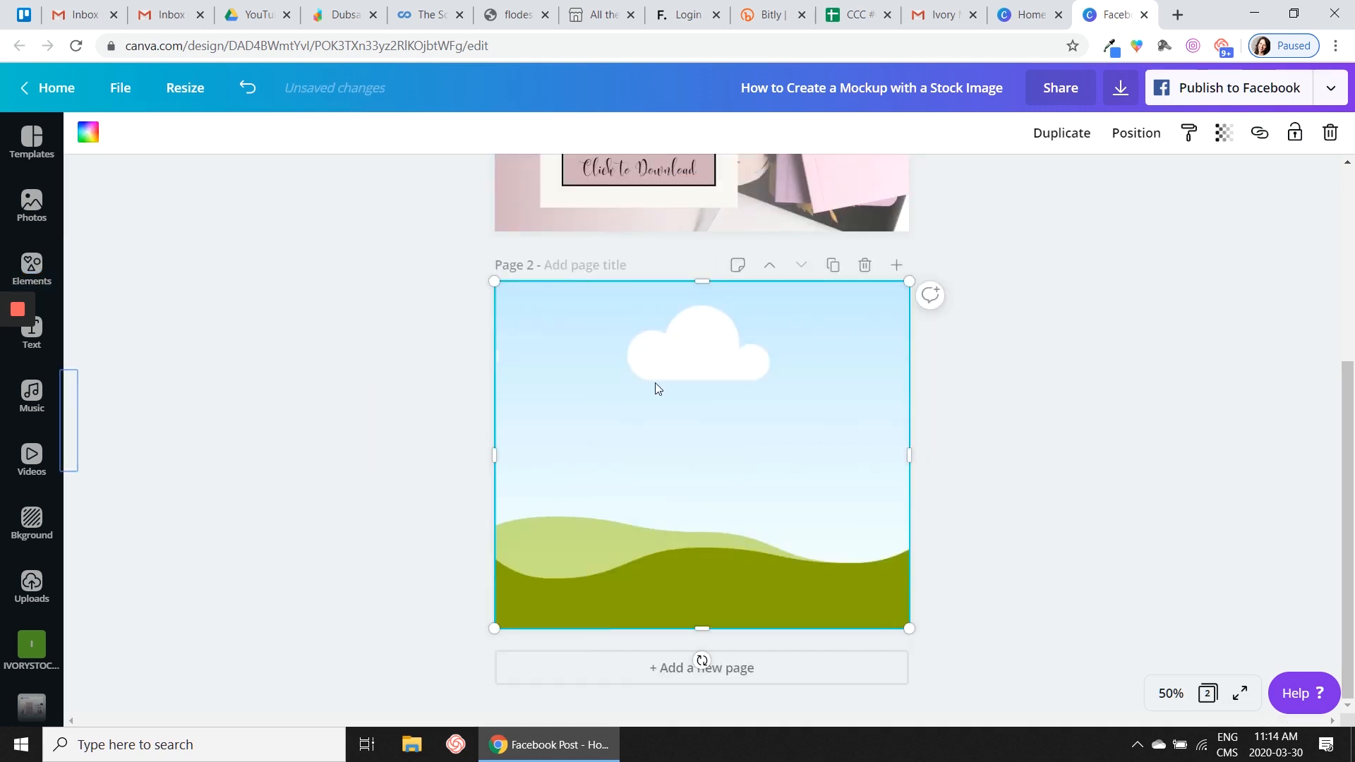
pyautogui.moveTo(898, 287); pyautogui.dragTo(609, 363)
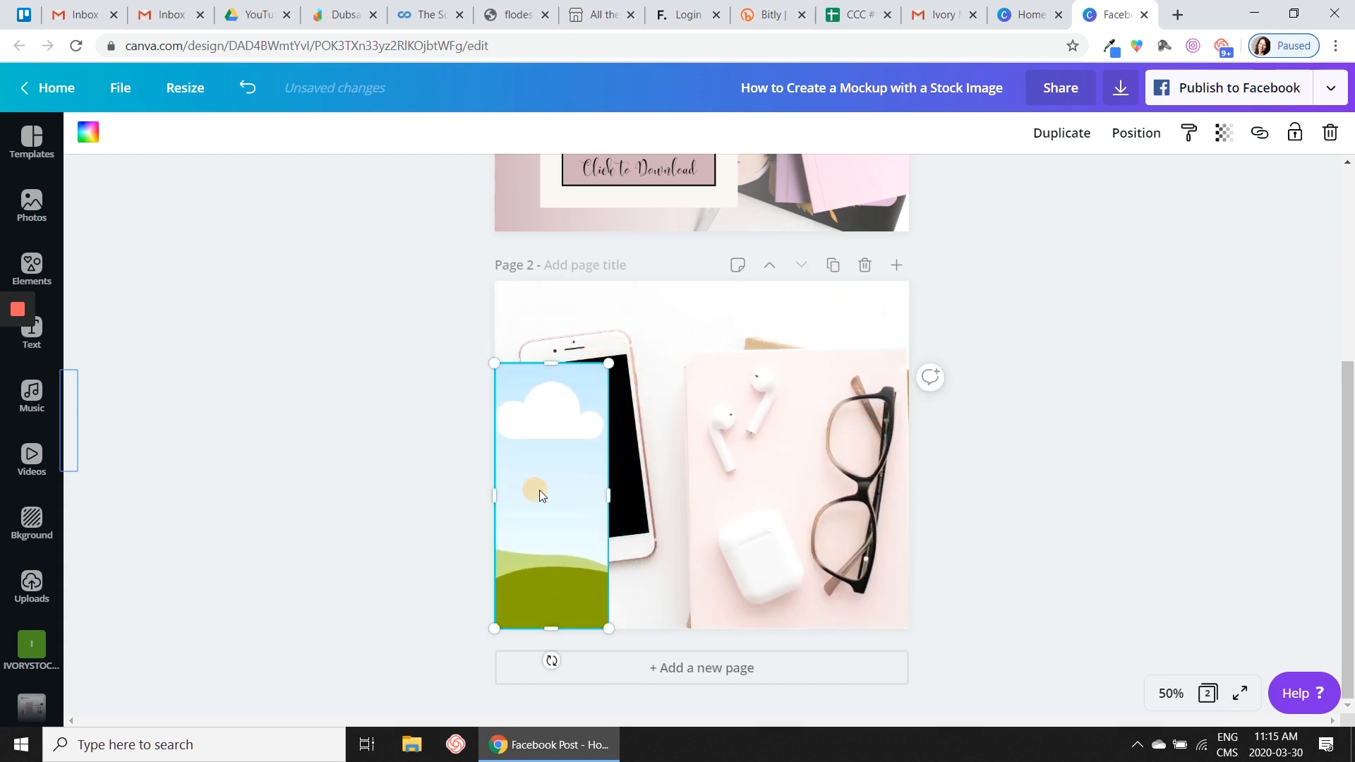
# - Move the grid over the phone at 75% zoom, tilt it to the phone's angle and shrink it toward the screen's size
pyautogui.moveTo(539, 489); pyautogui.dragTo(584, 490)
pyautogui.click(1171, 693)
pyautogui.click(1157, 451)
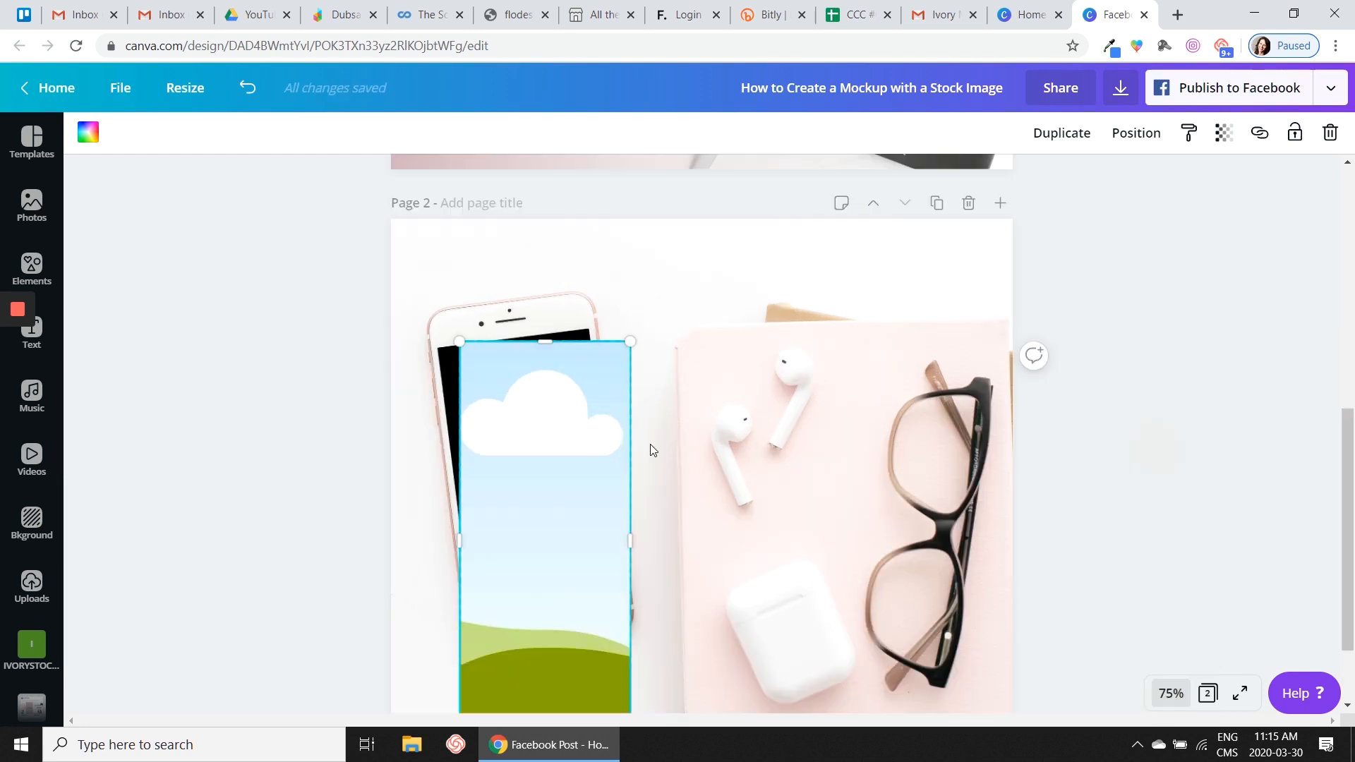
pyautogui.scroll(-1, 650, 446)
pyautogui.moveTo(546, 680); pyautogui.dragTo(573, 674)
pyautogui.moveTo(630, 442); pyautogui.dragTo(612, 444)
pyautogui.moveTo(458, 463); pyautogui.dragTo(458, 461)
pyautogui.moveTo(561, 653); pyautogui.dragTo(546, 547)
# - Fine-tune the tilted grid's position and edges to fit the phone's black screen, with a height of about 401
pyautogui.click(453, 397)
pyautogui.click(501, 349)
pyautogui.moveTo(454, 396); pyautogui.dragTo(456, 397)
pyautogui.moveTo(512, 256); pyautogui.dragTo(510, 253)
pyautogui.moveTo(454, 395); pyautogui.dragTo(454, 394)
pyautogui.moveTo(601, 376); pyautogui.dragTo(602, 376)
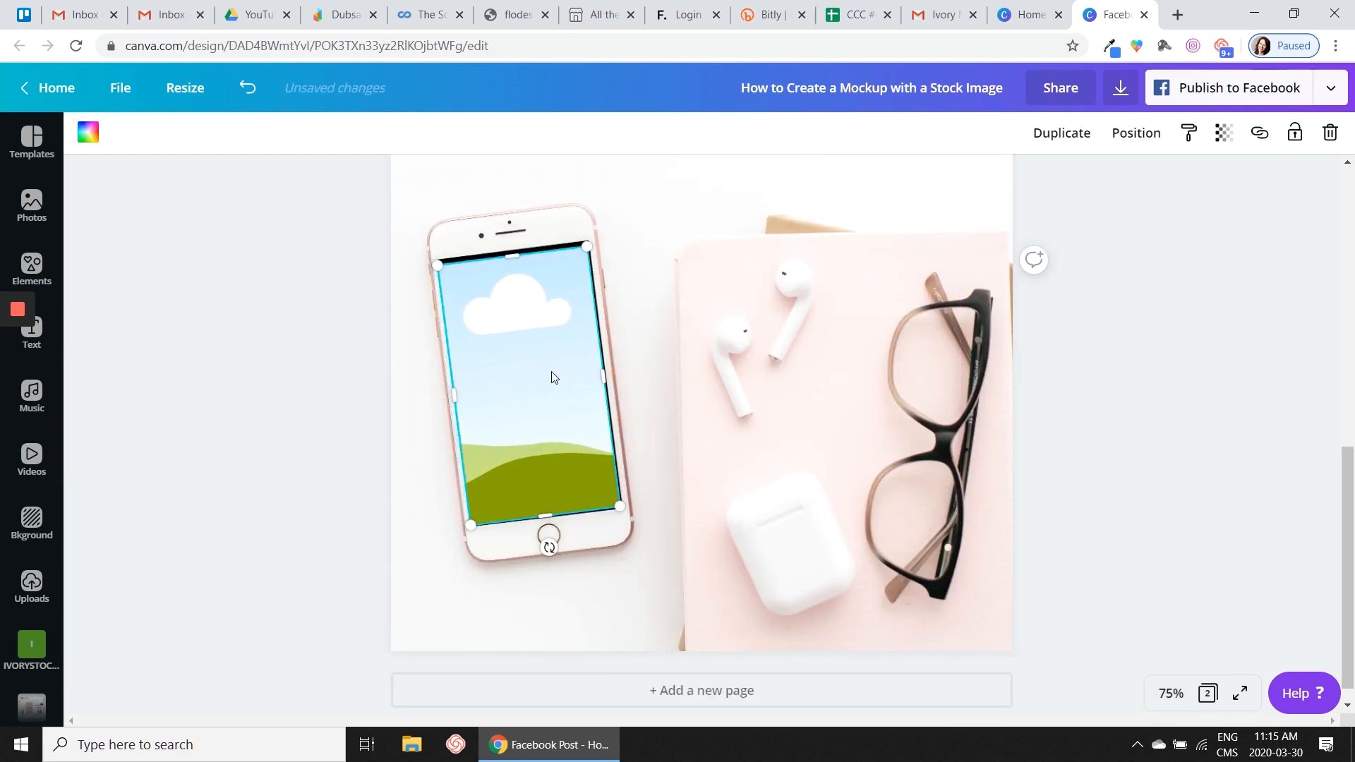
pyautogui.moveTo(454, 395); pyautogui.dragTo(455, 394)
pyautogui.moveTo(602, 377); pyautogui.dragTo(596, 378)
pyautogui.moveTo(512, 256); pyautogui.dragTo(511, 251)
pyautogui.moveTo(541, 515); pyautogui.dragTo(540, 513)
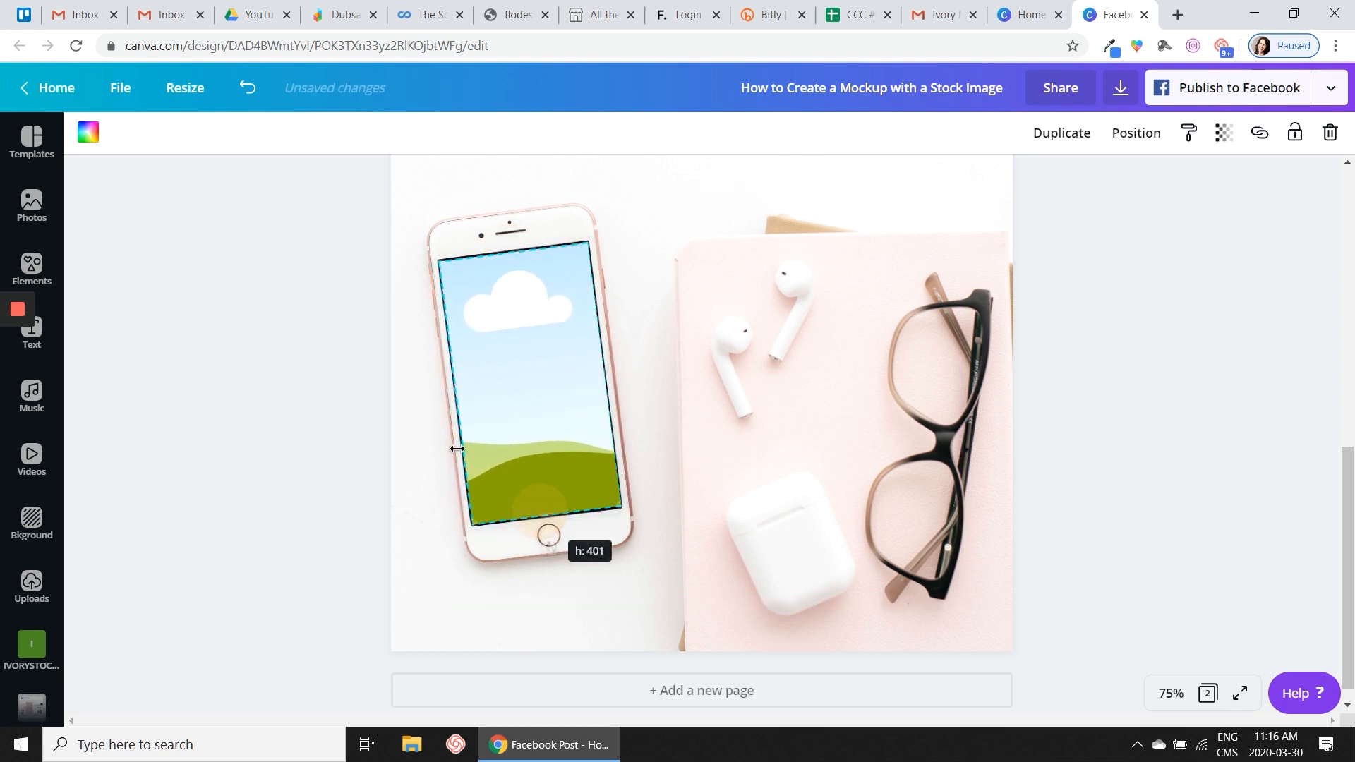
pyautogui.click(1155, 283)
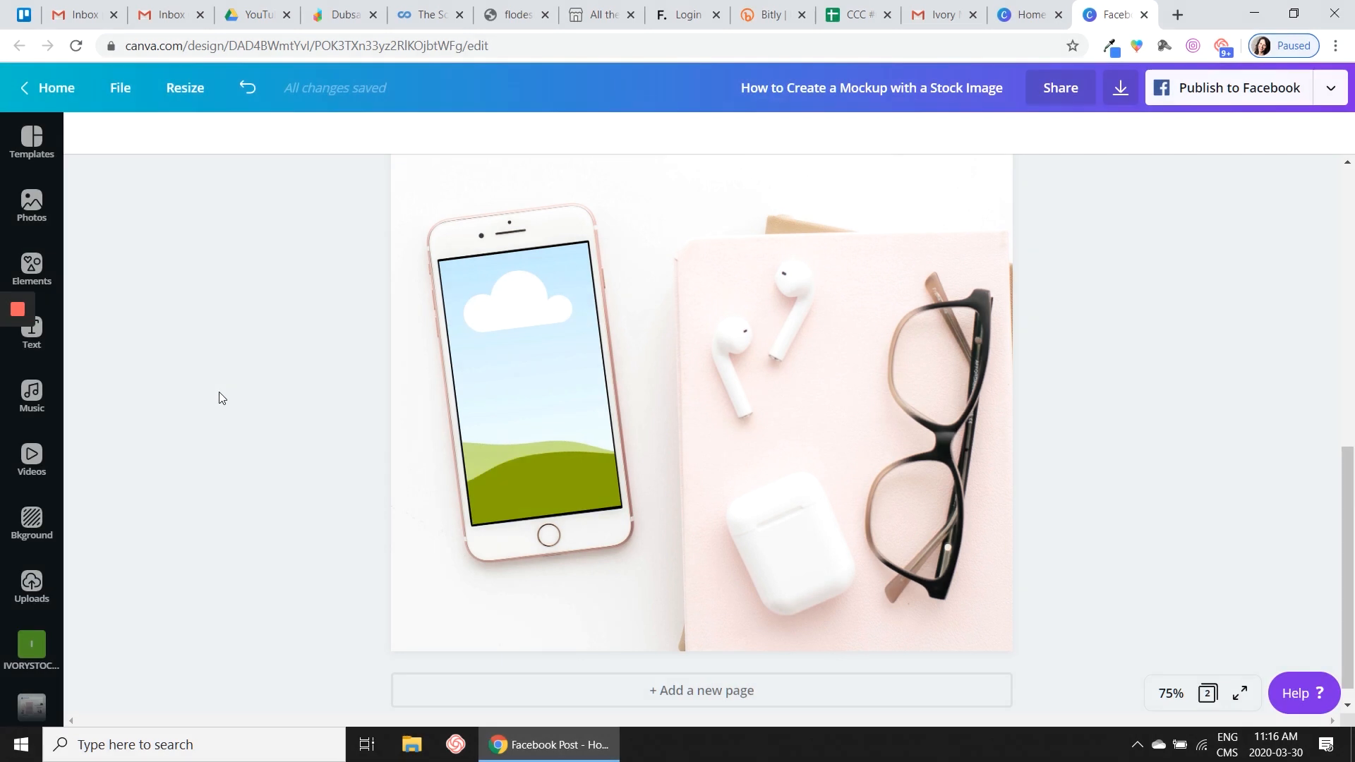
# - Try the New Product graphic from the Digital - Mockups folder in the phone screen grid, and undo its placement
pyautogui.scroll(-3, 32, 529)
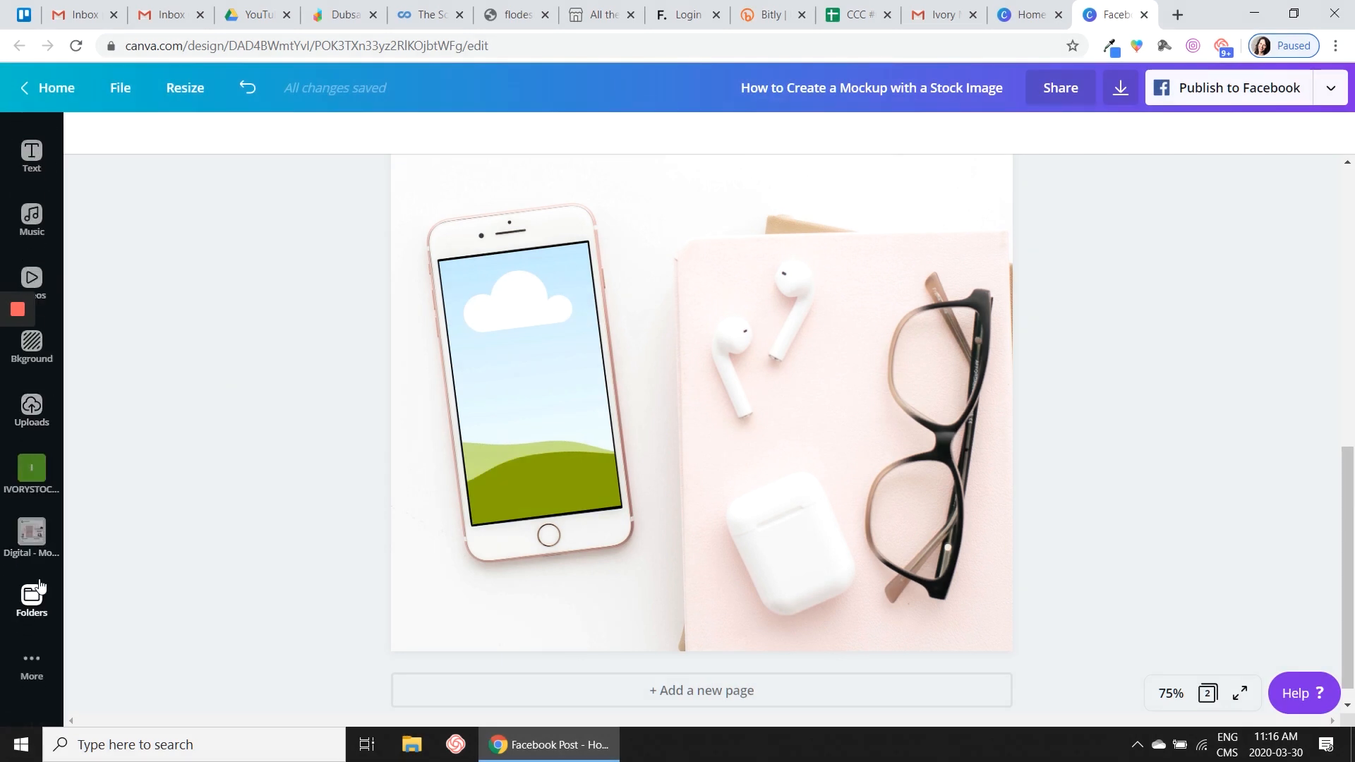
pyautogui.click(31, 530)
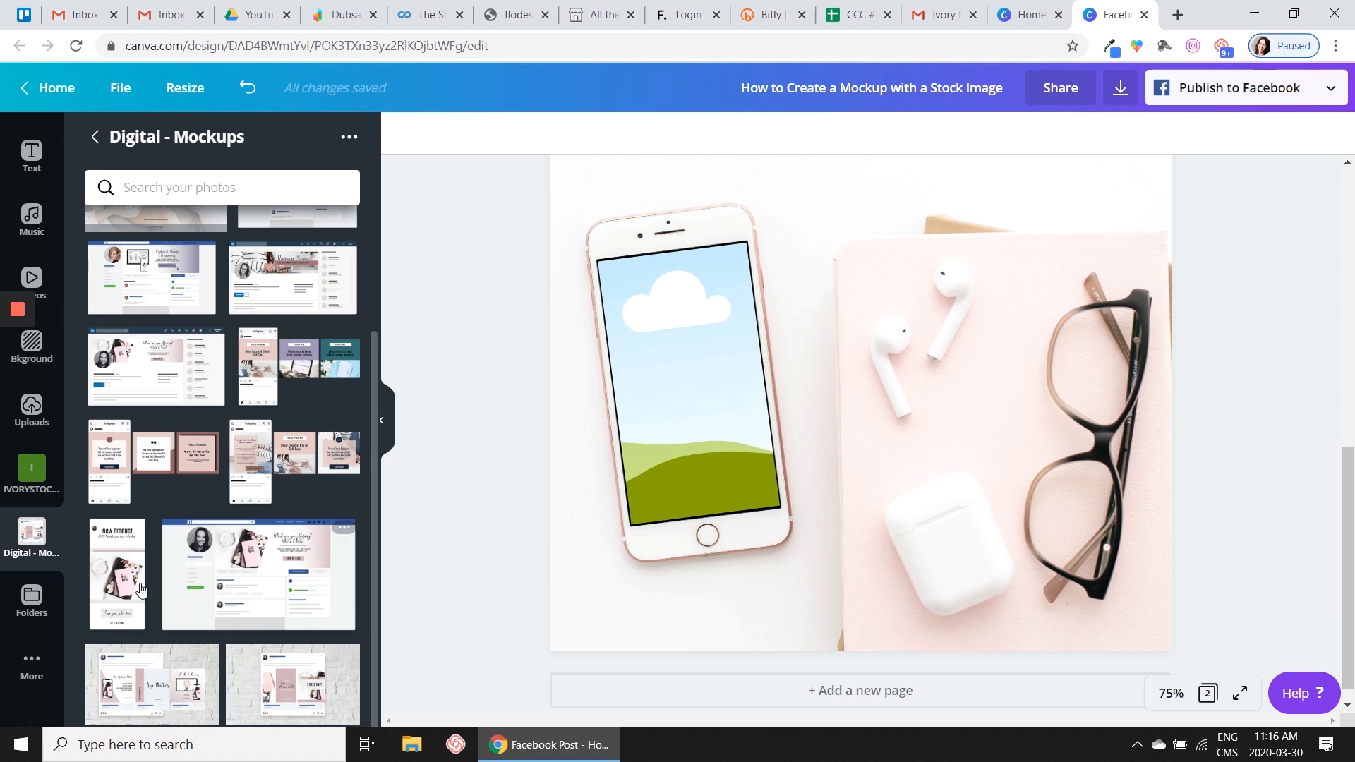
pyautogui.scroll(3, 141, 458)
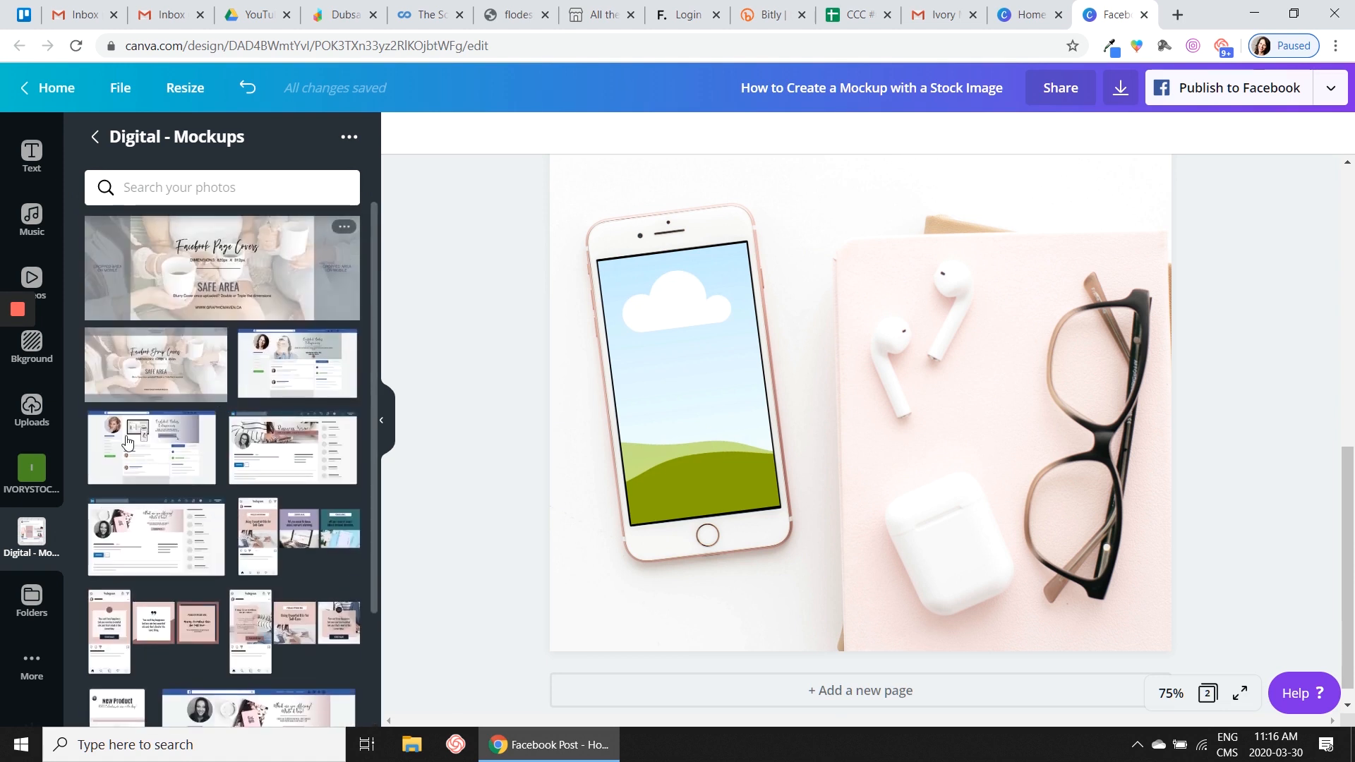
pyautogui.scroll(-3, 127, 442)
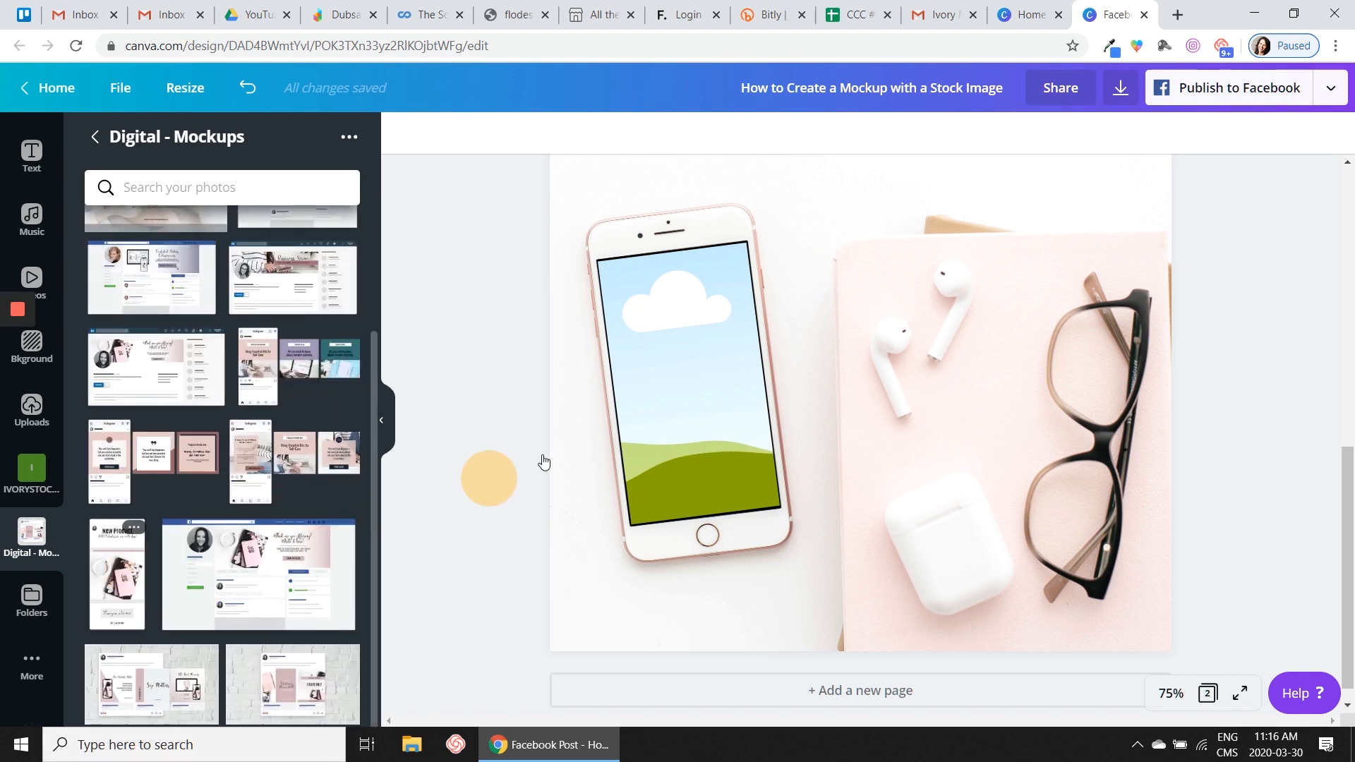
pyautogui.moveTo(543, 462); pyautogui.dragTo(683, 365)
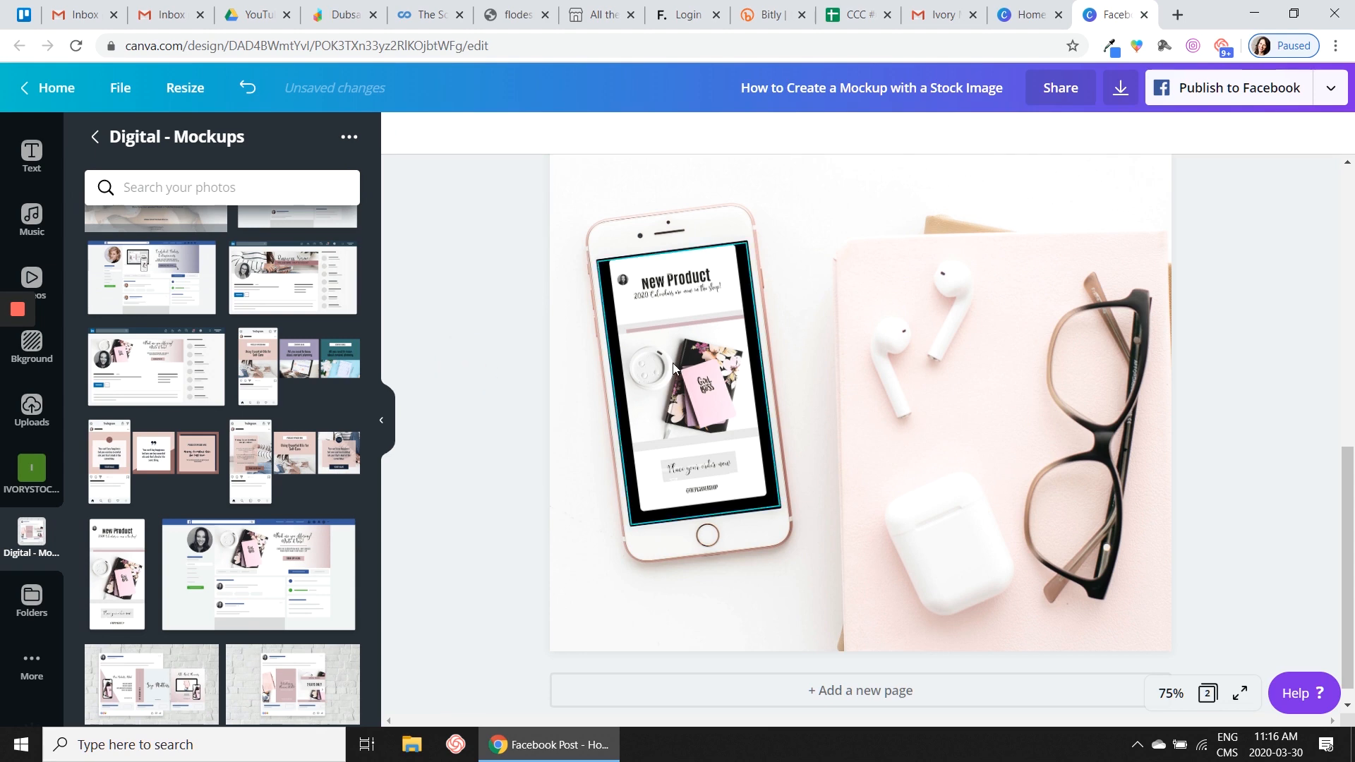
pyautogui.click(247, 92)
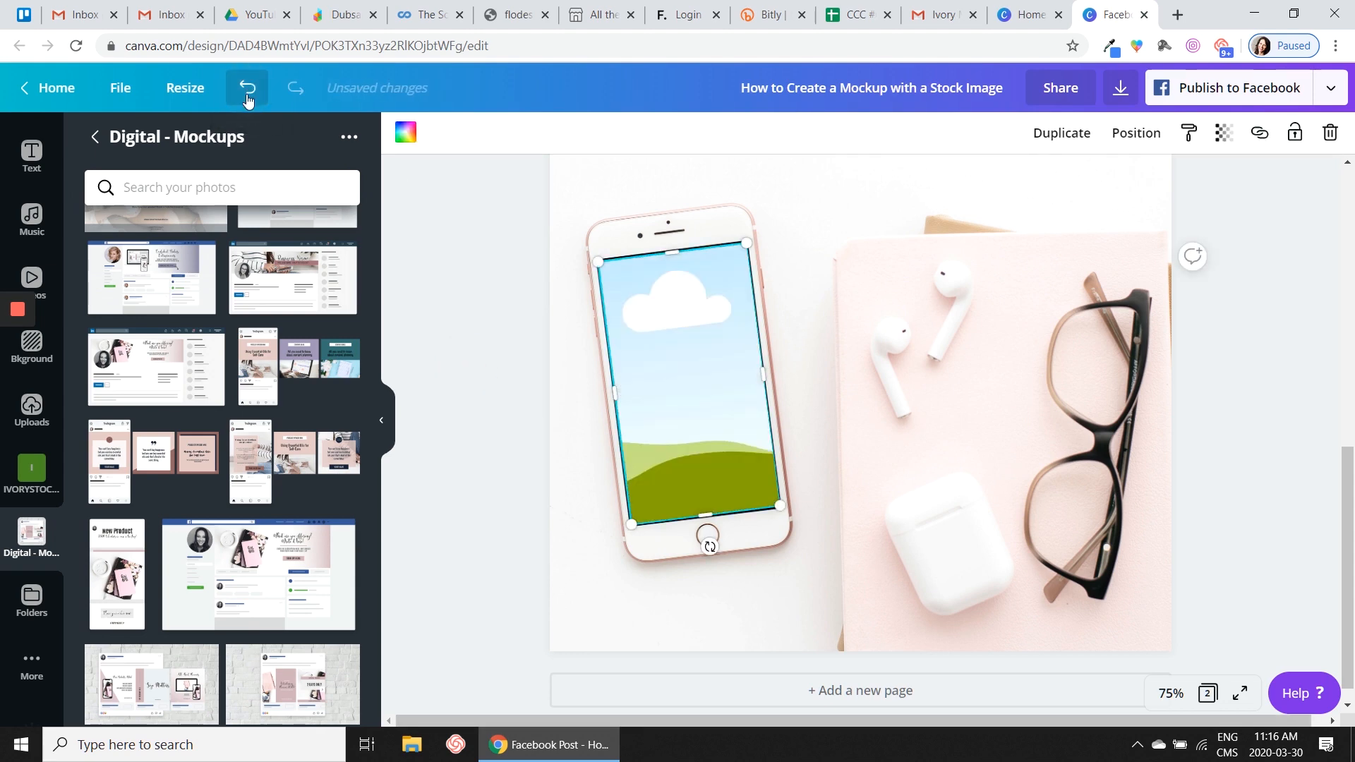
# - Switch to the Digital - IG folder inside Digital and fill the phone screen grid with the "SALE ON NOW" 50% off image
pyautogui.scroll(3, 249, 561)
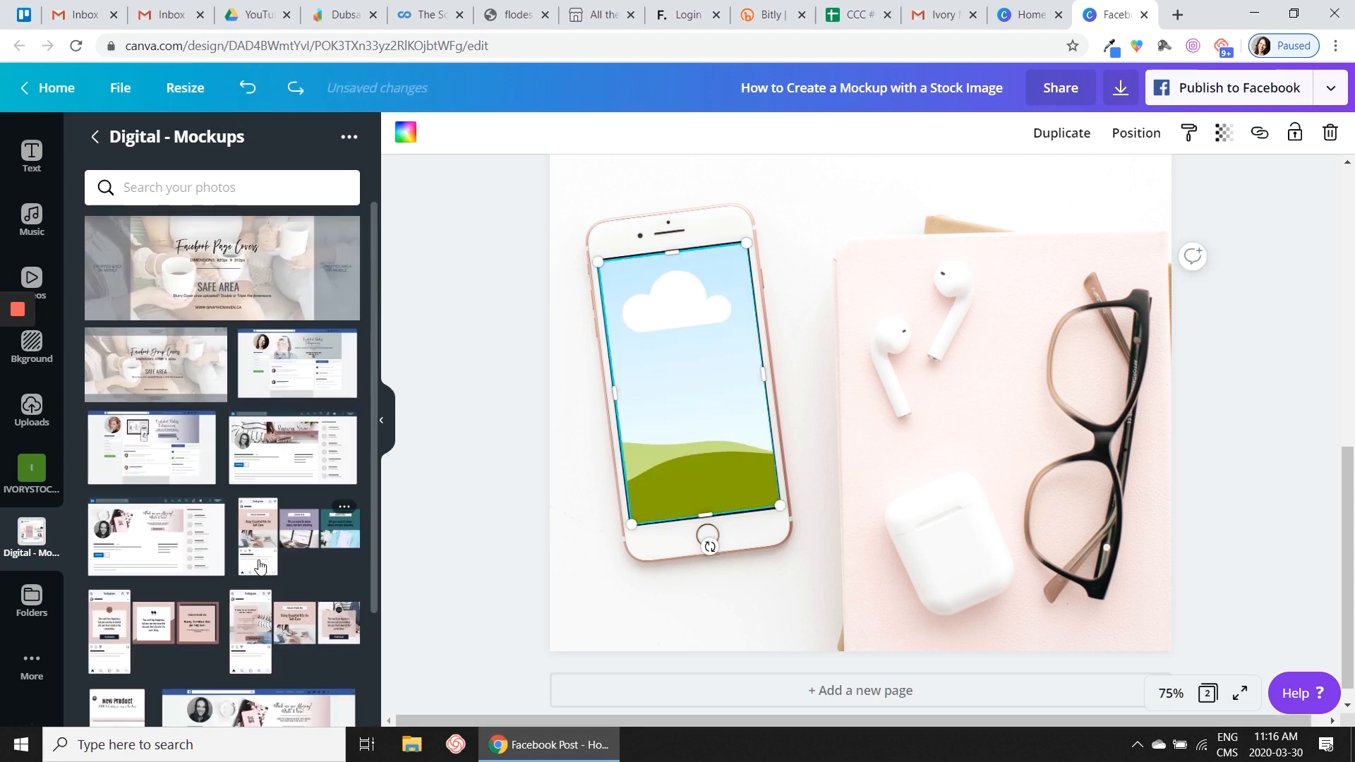
pyautogui.click(11, 520)
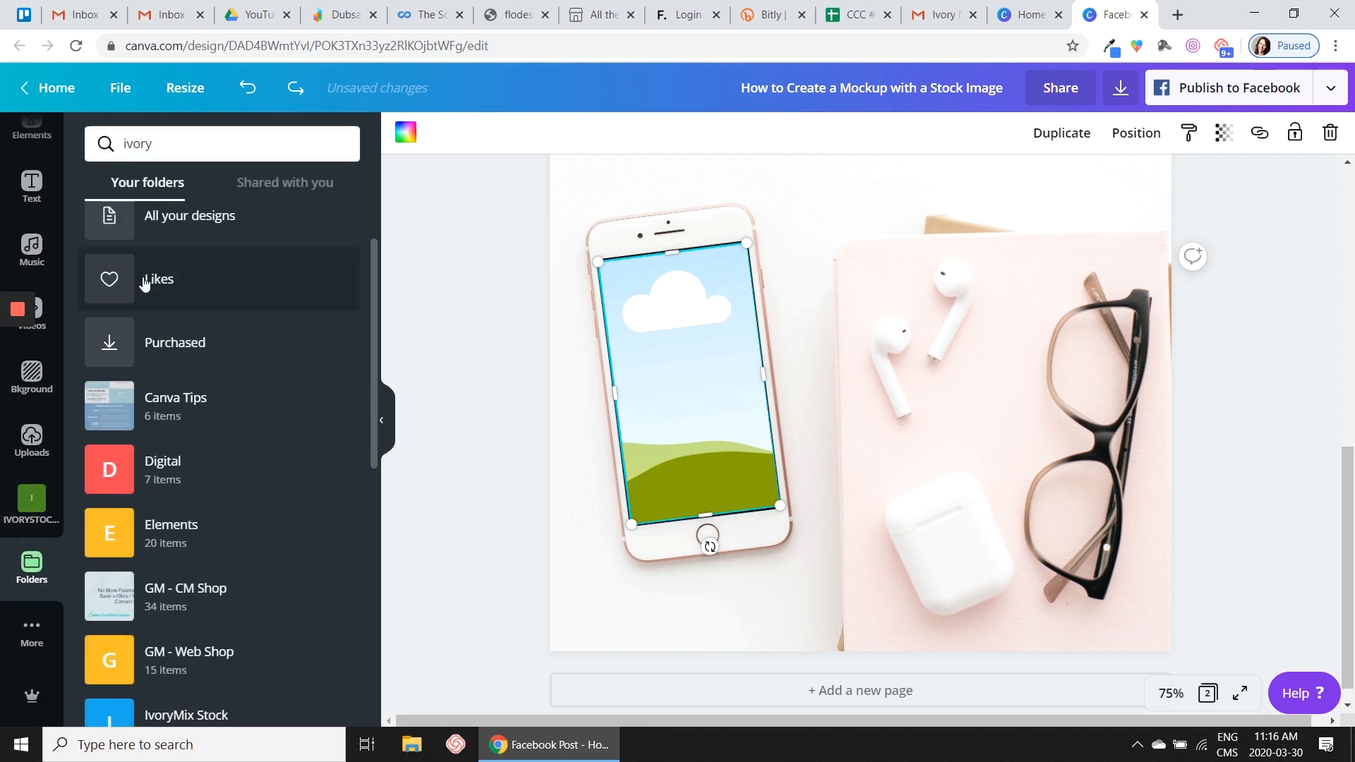
pyautogui.click(175, 462)
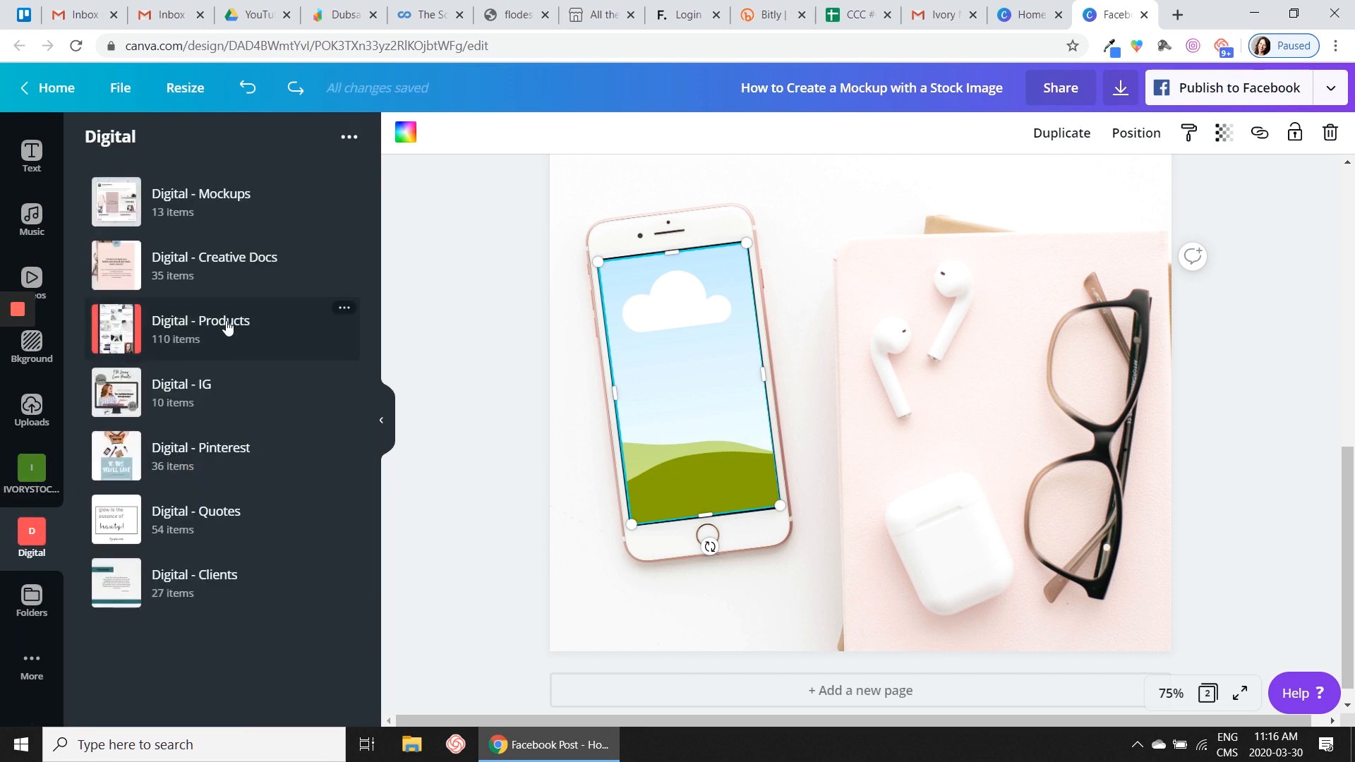
pyautogui.click(201, 400)
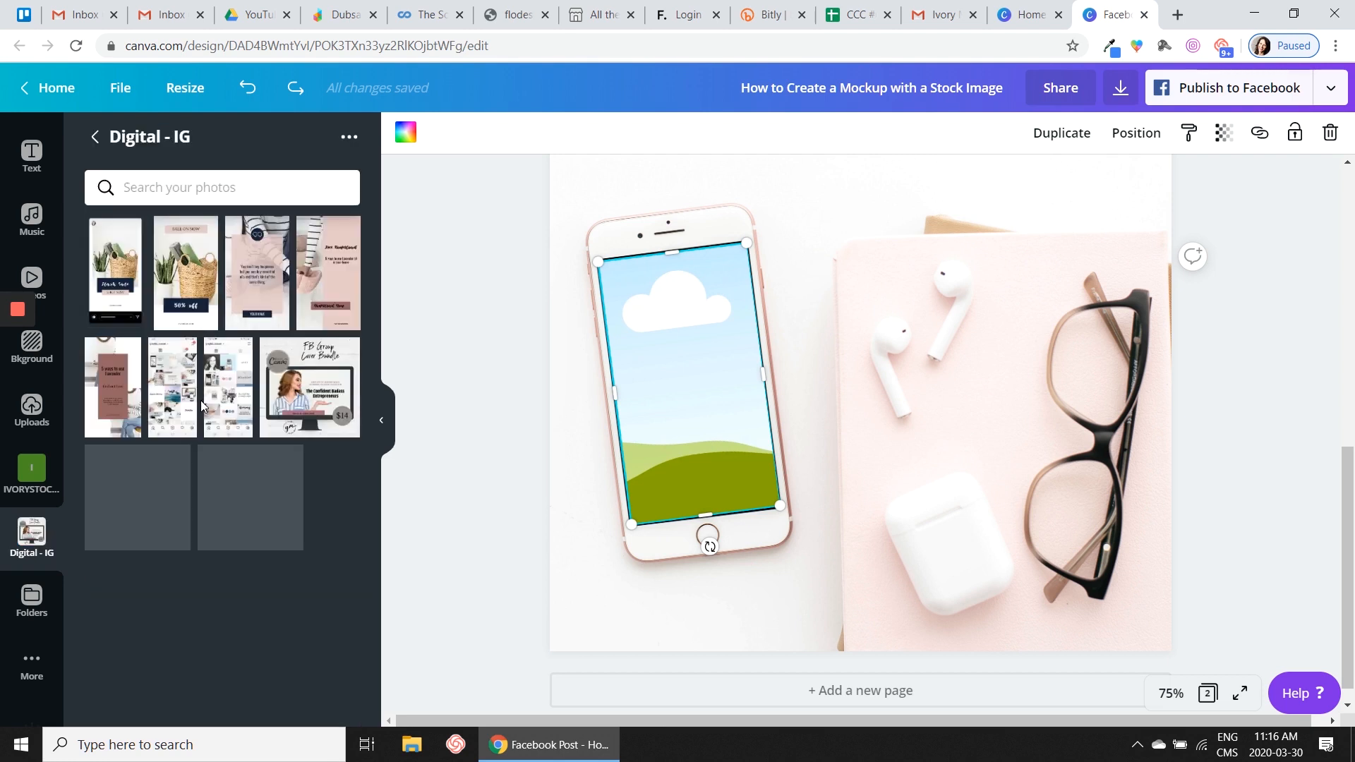
pyautogui.moveTo(181, 266); pyautogui.dragTo(633, 309)
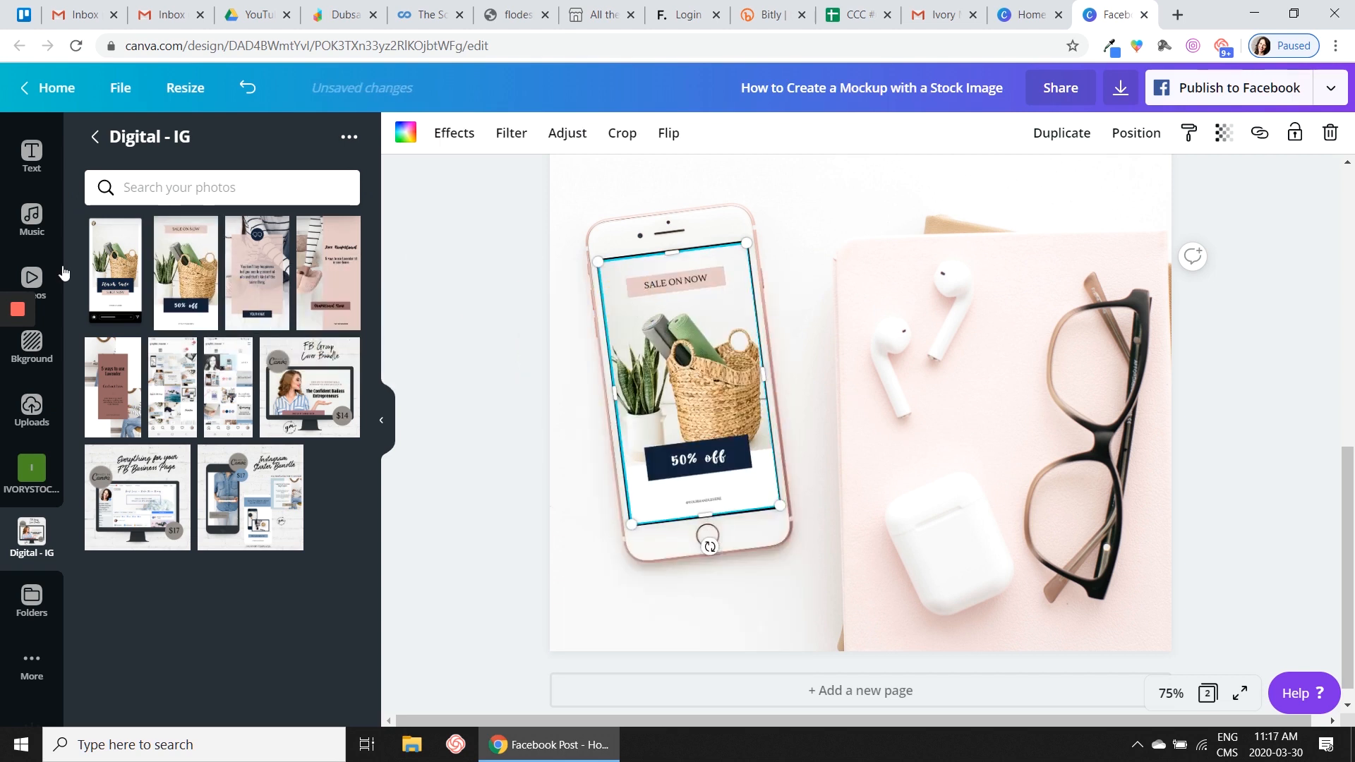
# - Try the essential oils quote and the neighbouring pink template in the phone screen grid, and put the "SALE ON NOW" image back
pyautogui.moveTo(252, 267); pyautogui.dragTo(664, 317)
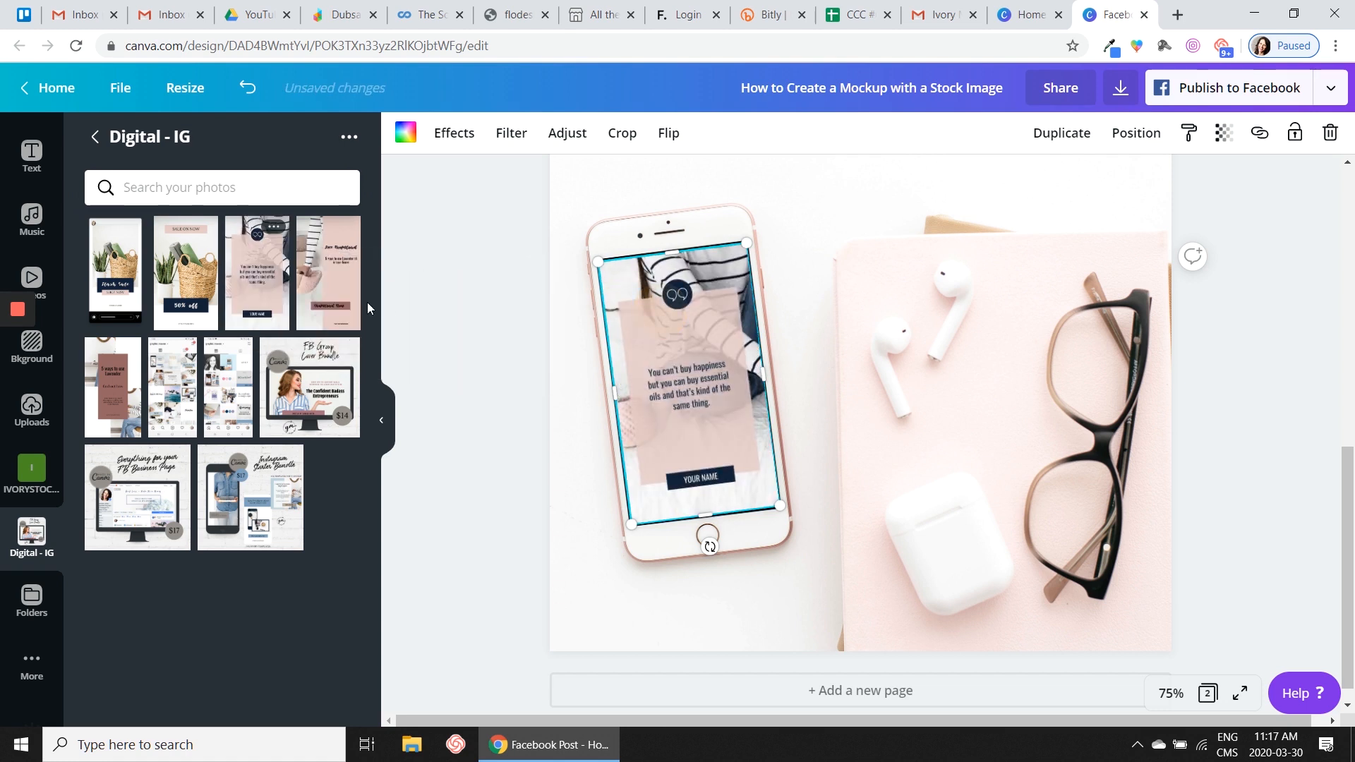
pyautogui.click(437, 287)
pyautogui.moveTo(345, 272); pyautogui.dragTo(644, 336)
pyautogui.moveTo(187, 272); pyautogui.dragTo(618, 318)
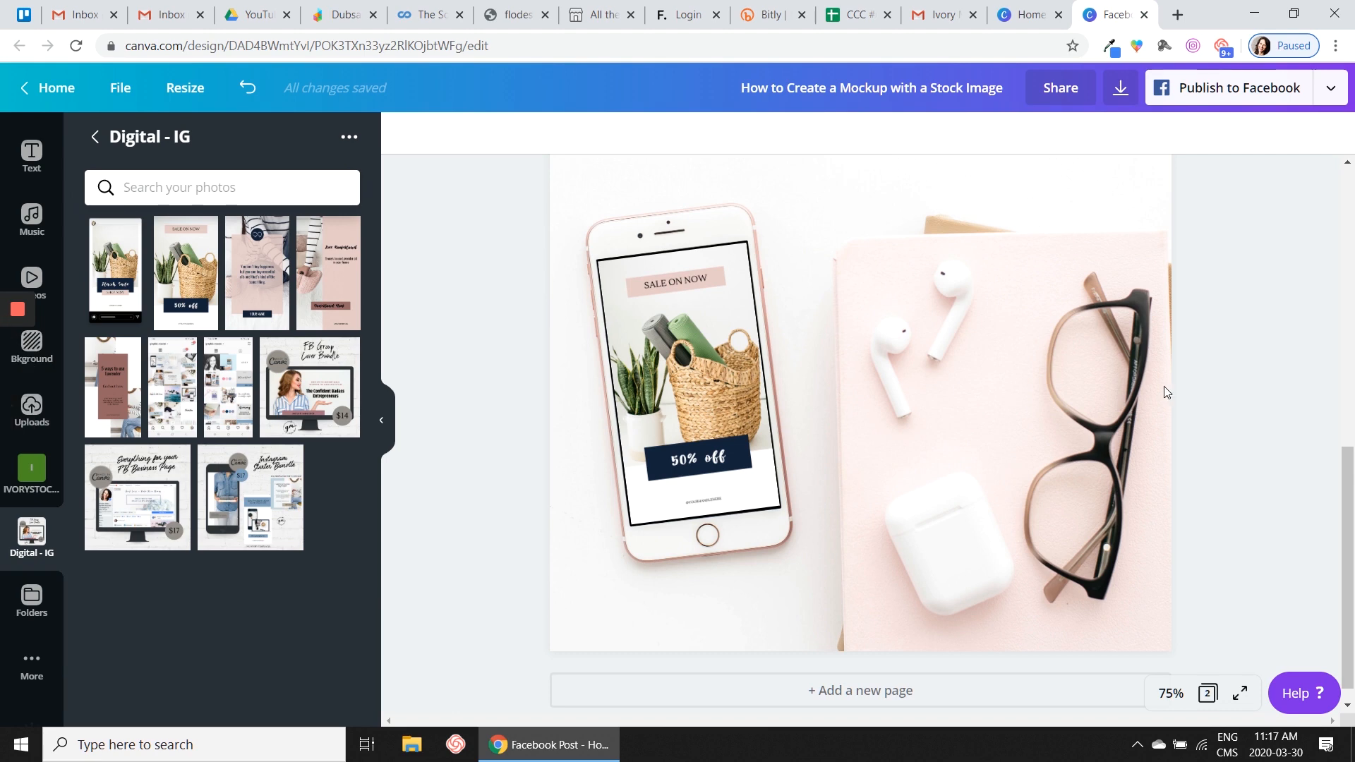
# - Download only page 1 as a PNG and dismiss the published-design dialog, with the pages shown at 50% zoom
pyautogui.moveTo(1349, 492); pyautogui.dragTo(1341, 240)
pyautogui.click(1171, 693)
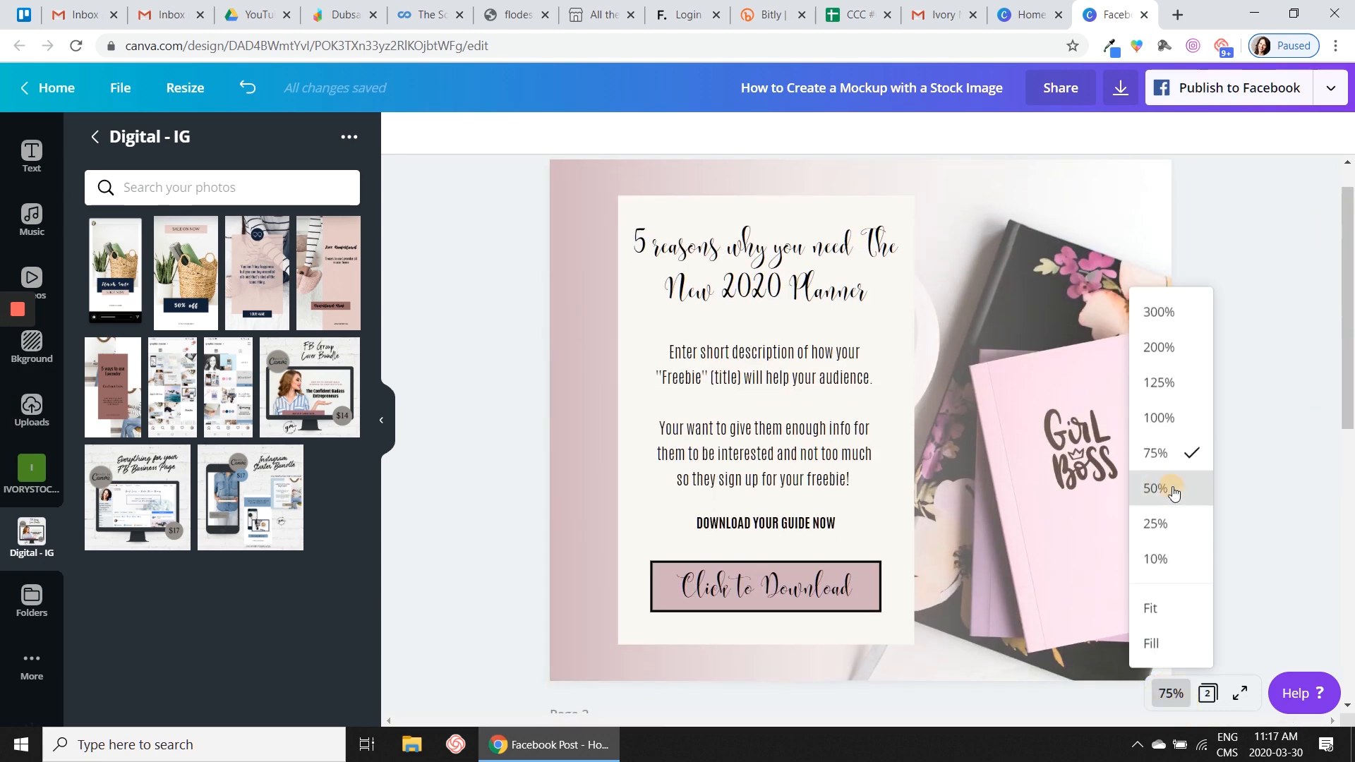
pyautogui.click(1163, 485)
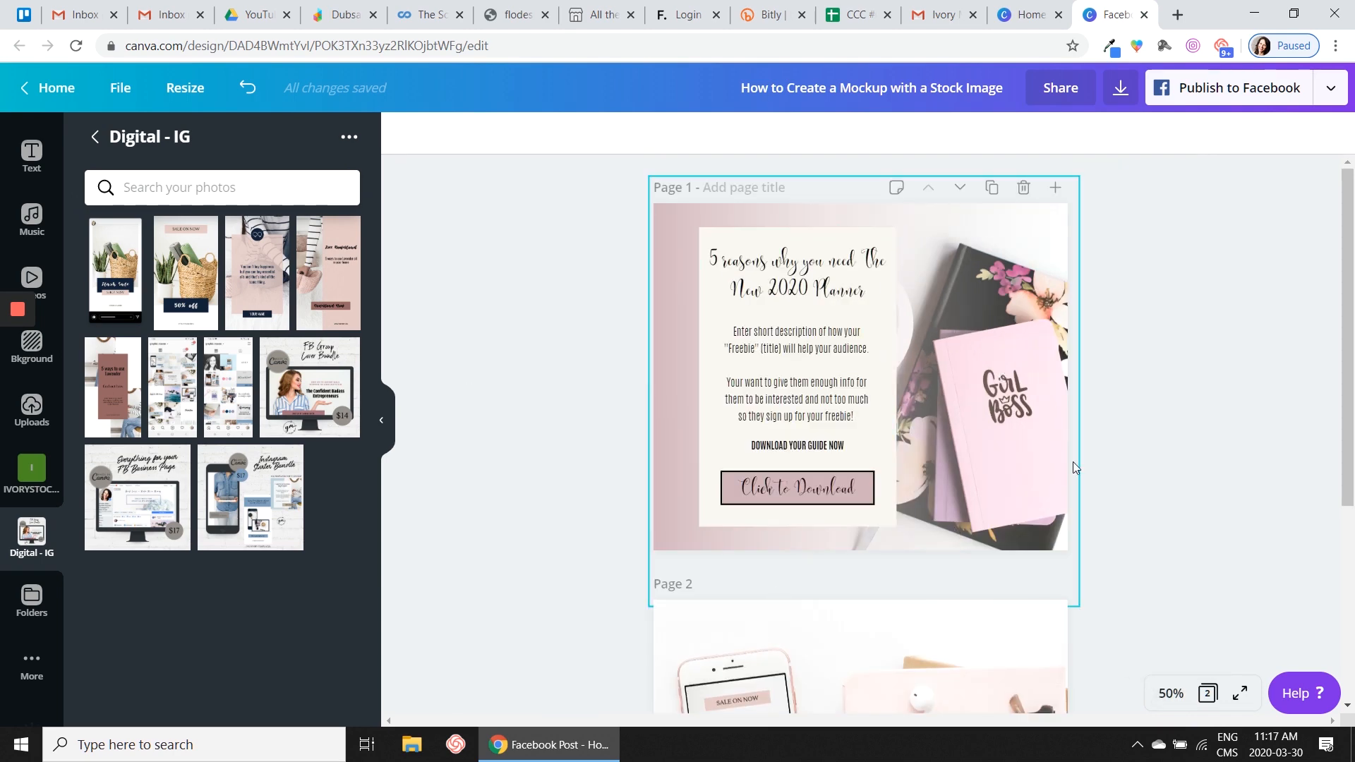
pyautogui.scroll(-4, 1115, 452)
pyautogui.scroll(4, 1106, 412)
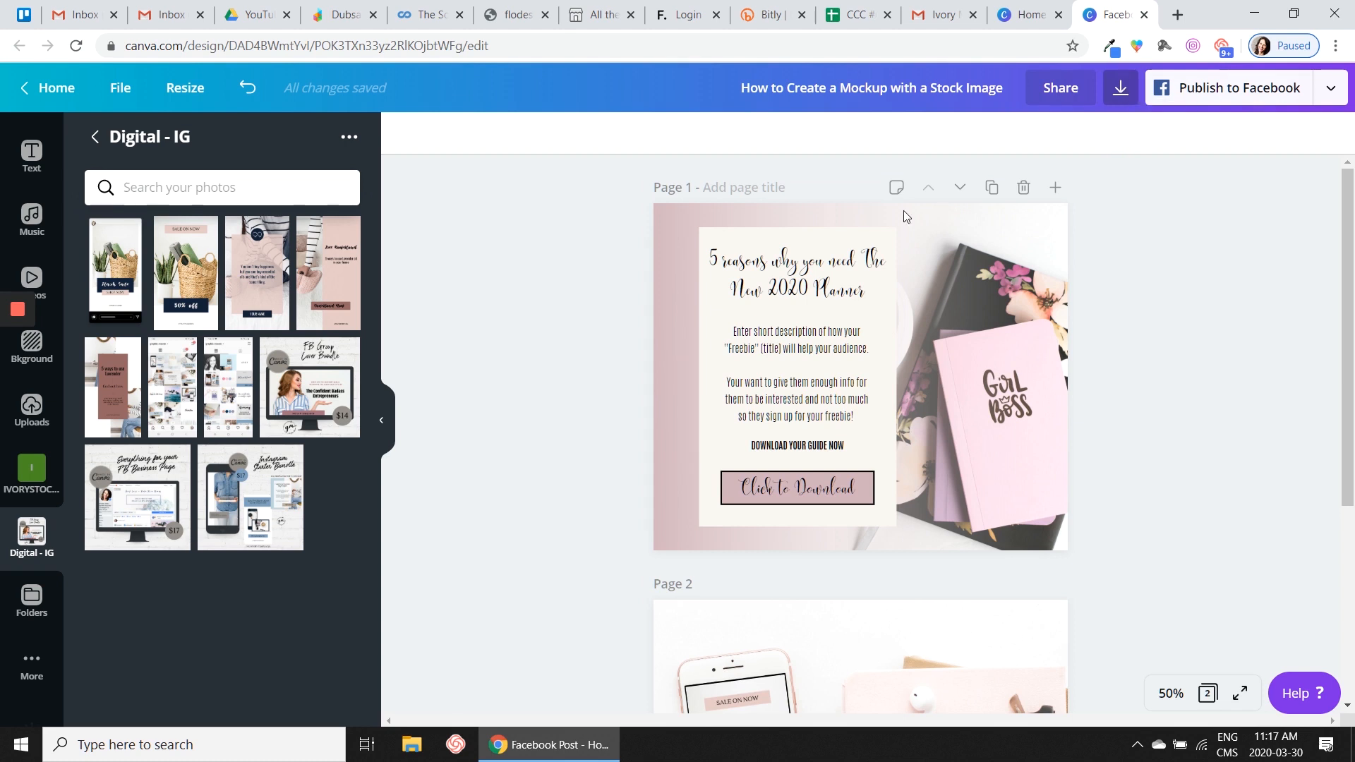
pyautogui.click(1121, 88)
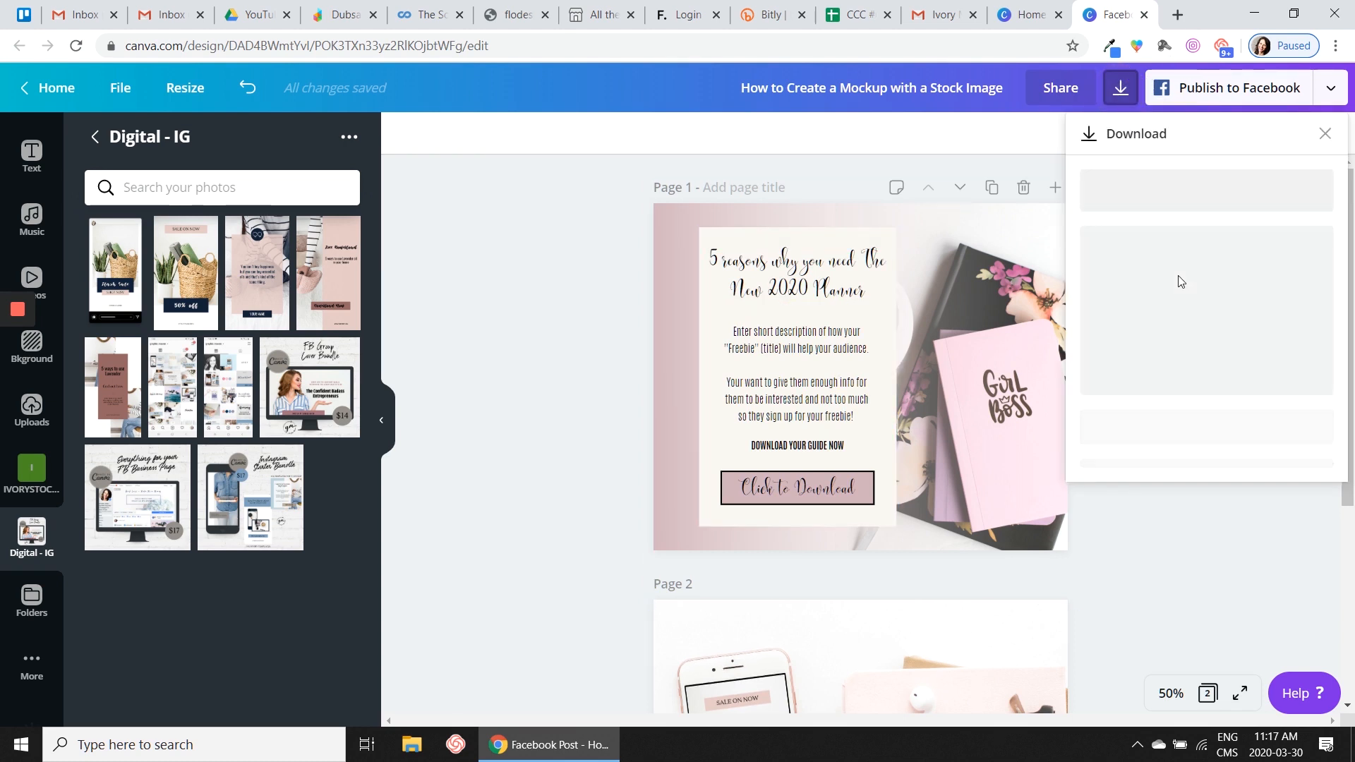
pyautogui.click(1205, 423)
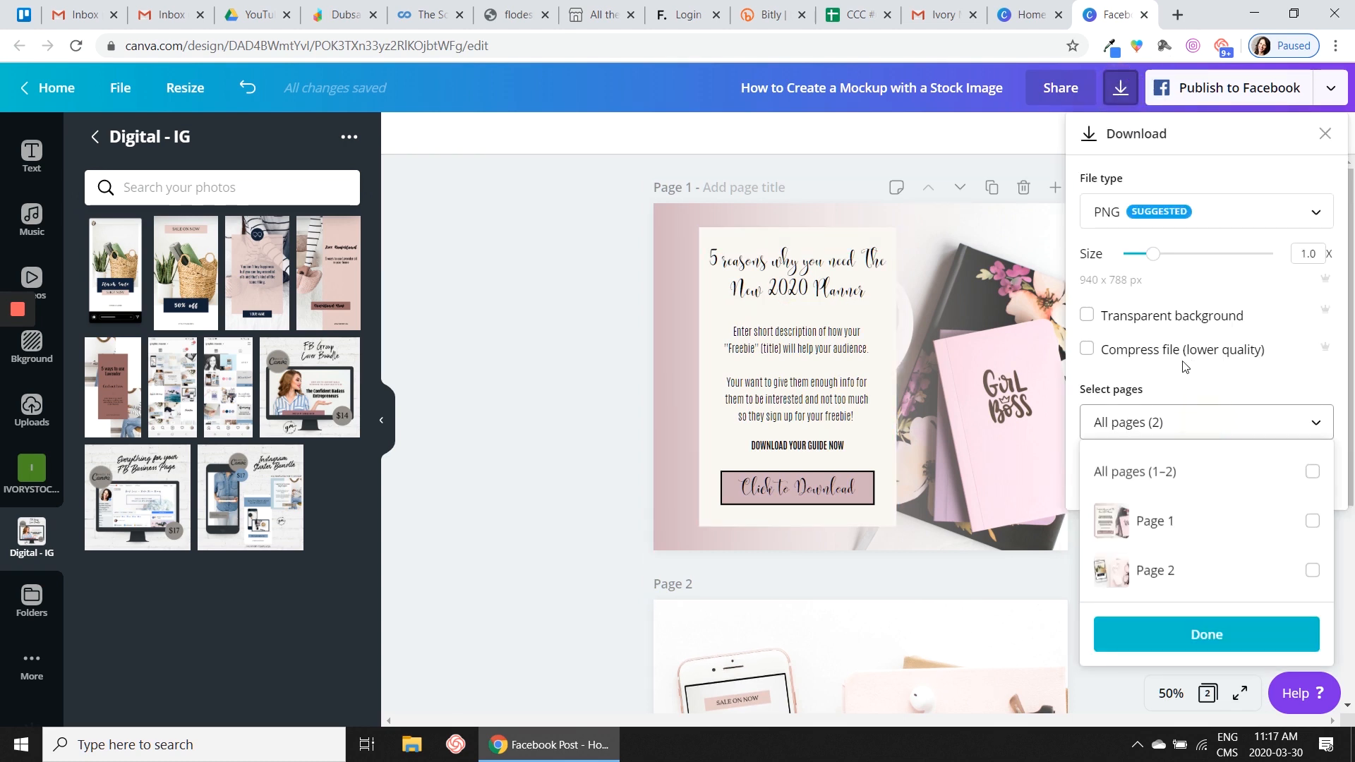
pyautogui.click(1312, 523)
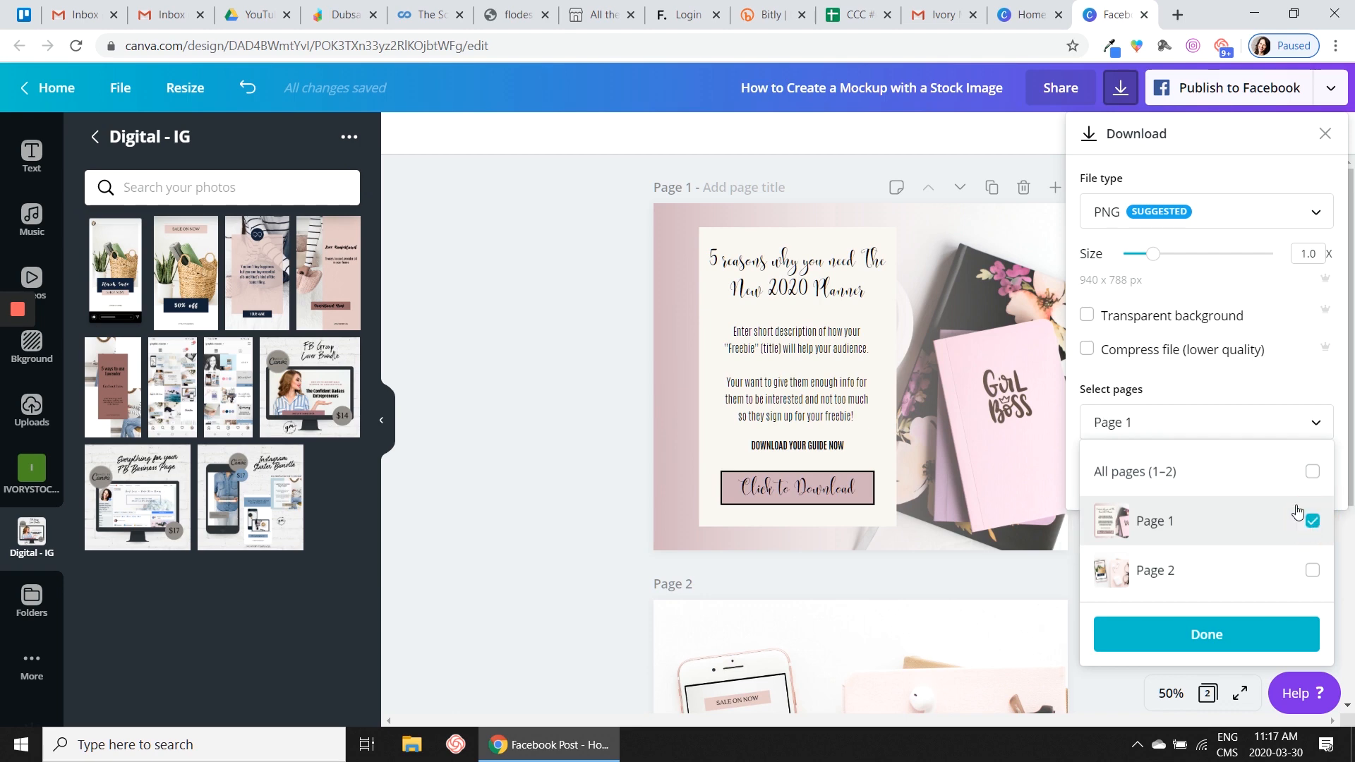
pyautogui.click(1202, 641)
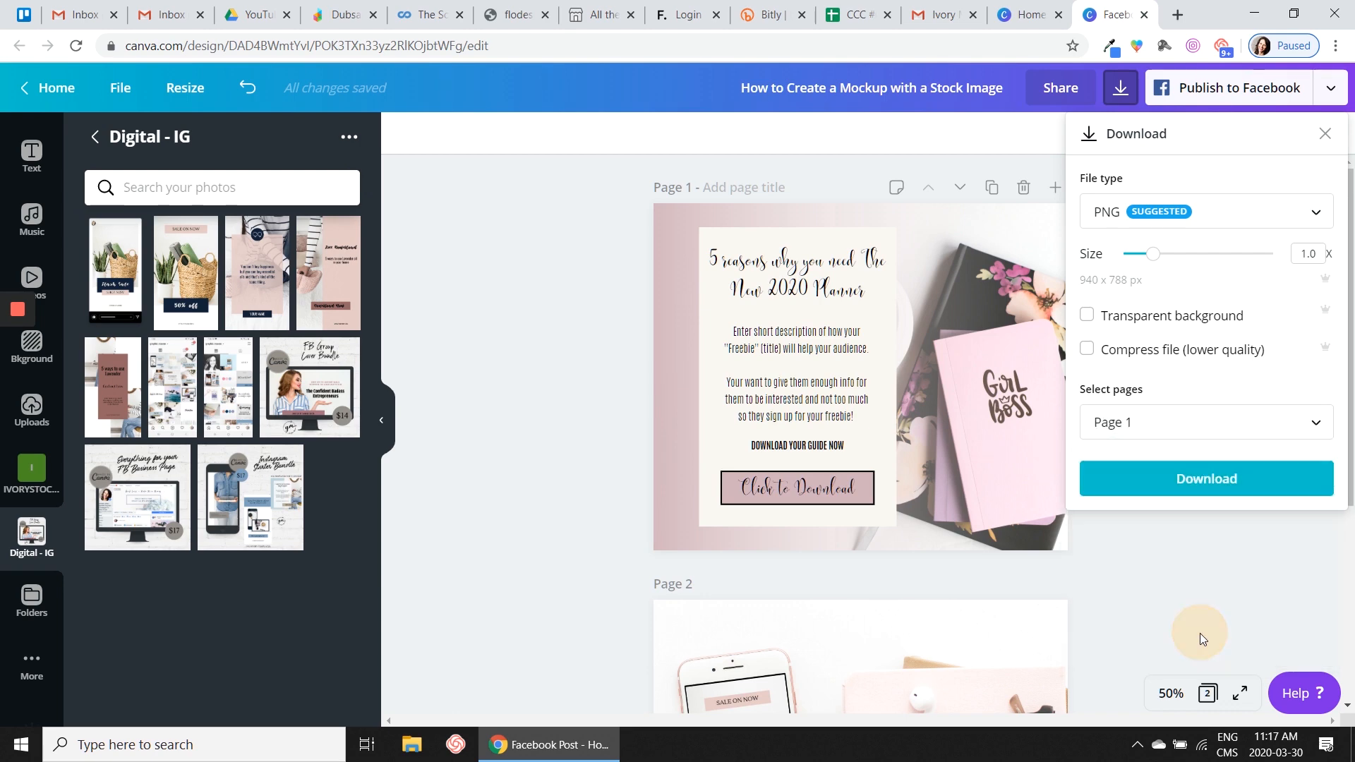
pyautogui.click(1200, 478)
pyautogui.click(951, 227)
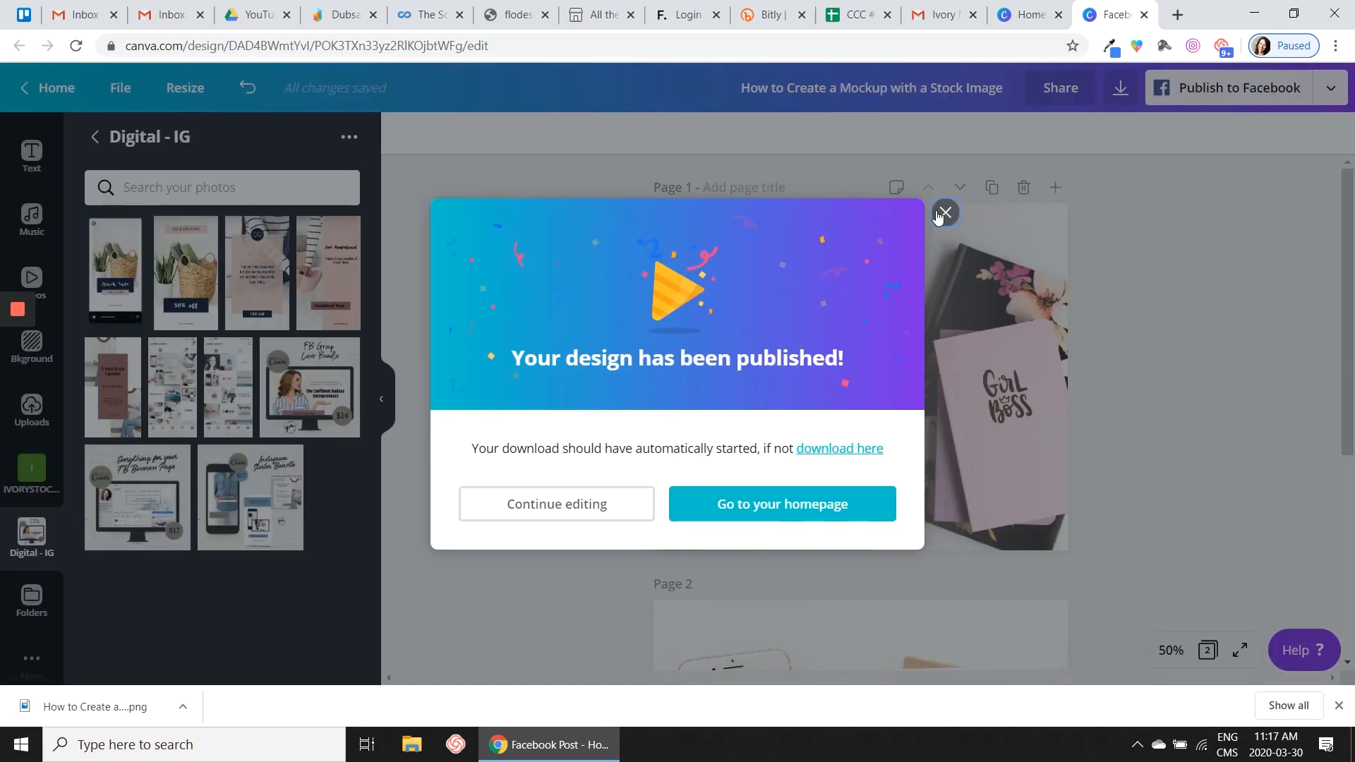
# - Upload the downloaded page 1 PNG to the Digital - IG folder
pyautogui.moveTo(69, 712); pyautogui.dragTo(182, 262)
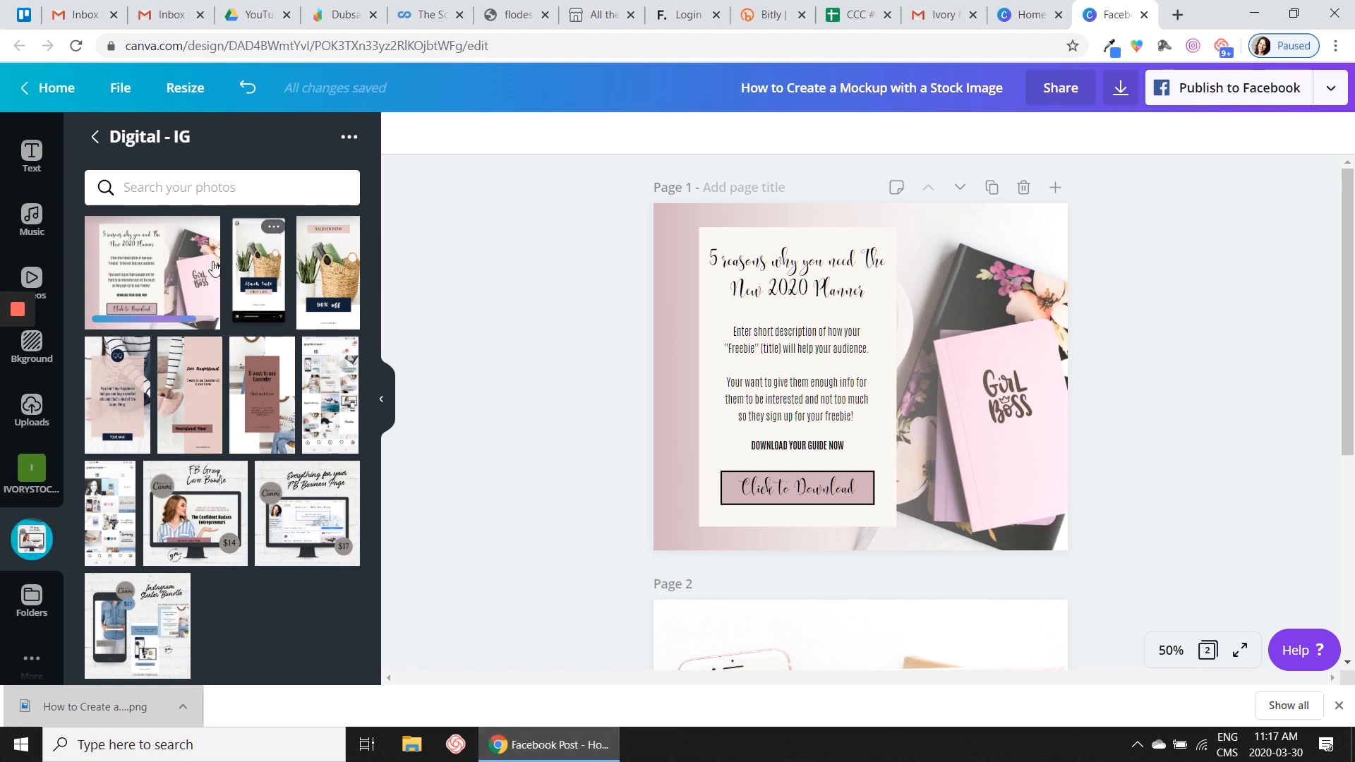
pyautogui.moveTo(1074, 195); pyautogui.dragTo(162, 247)
pyautogui.scroll(-4, 1013, 494)
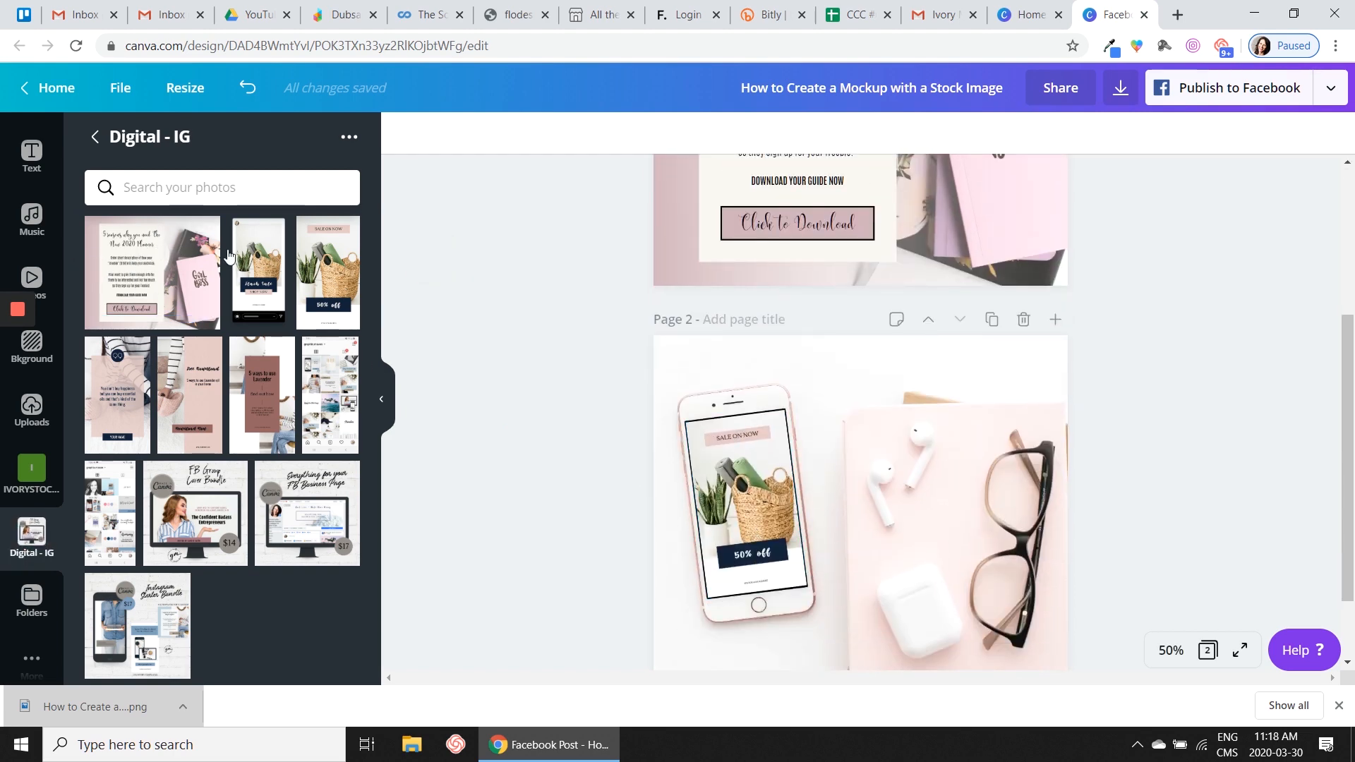
# - Fill the page 2 phone grid with the uploaded planner graphic and shift it within its crop to centre the text panel
pyautogui.moveTo(131, 259); pyautogui.dragTo(738, 487)
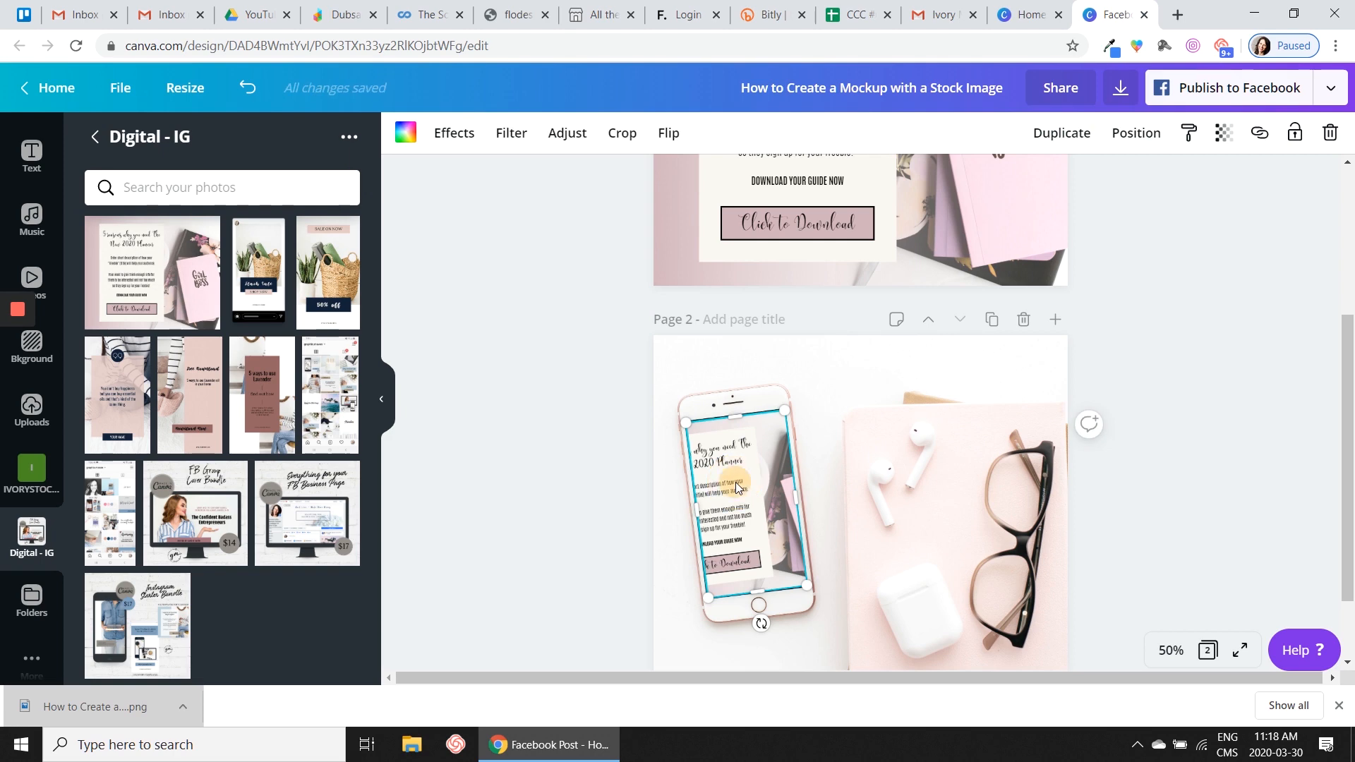
pyautogui.doubleClick(734, 484)
pyautogui.moveTo(734, 484); pyautogui.dragTo(785, 494)
pyautogui.click(536, 446)
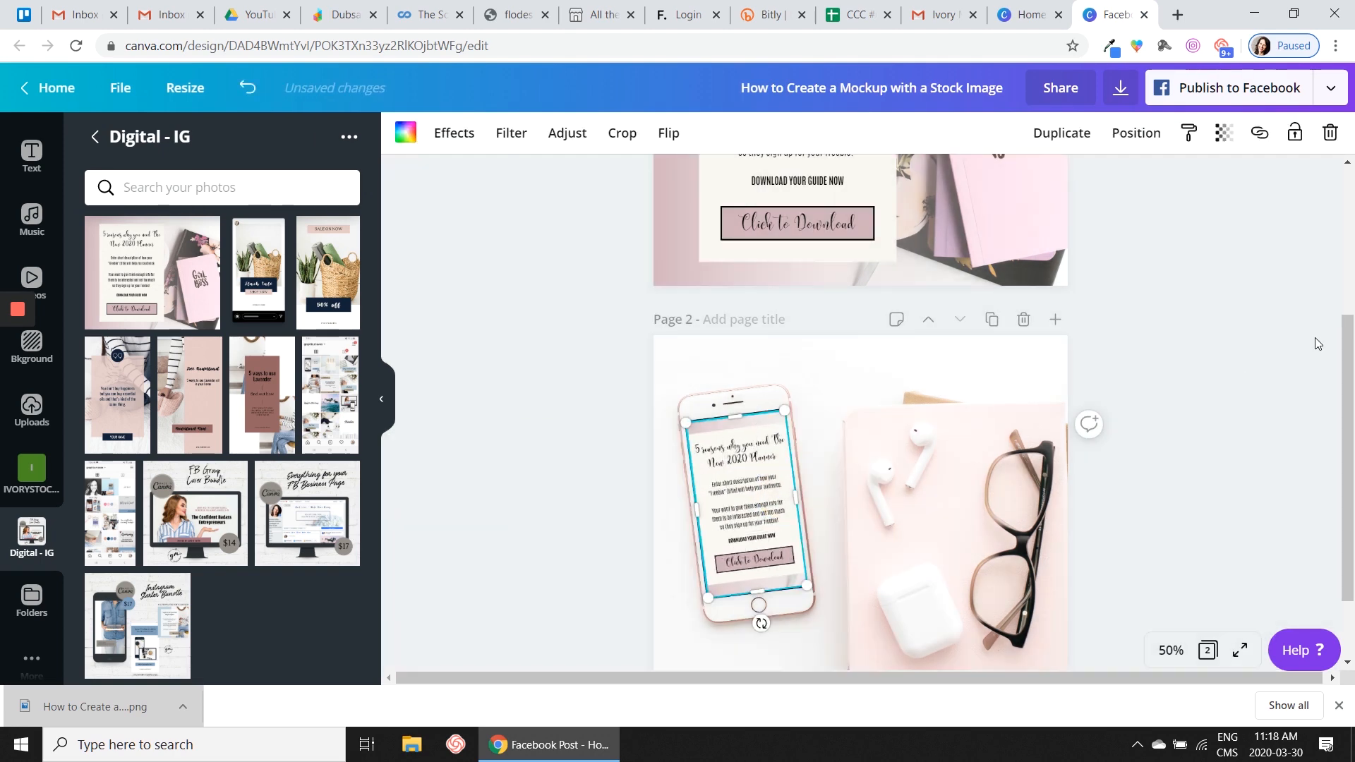
pyautogui.click(1230, 320)
# - Replace the planner graphic on the page 2 phone screen with the "SALE ON NOW" 50% off image
pyautogui.scroll(-2, 1233, 331)
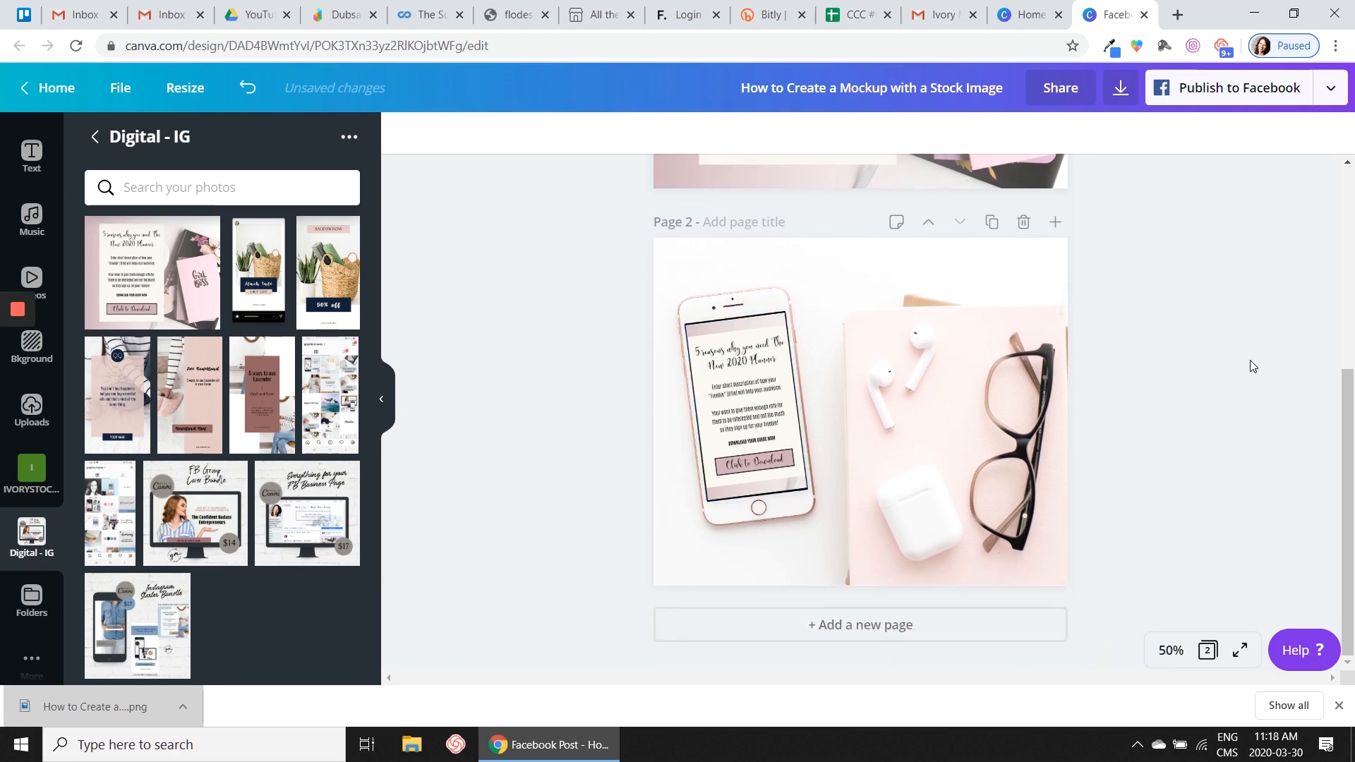
pyautogui.scroll(3, 1212, 385)
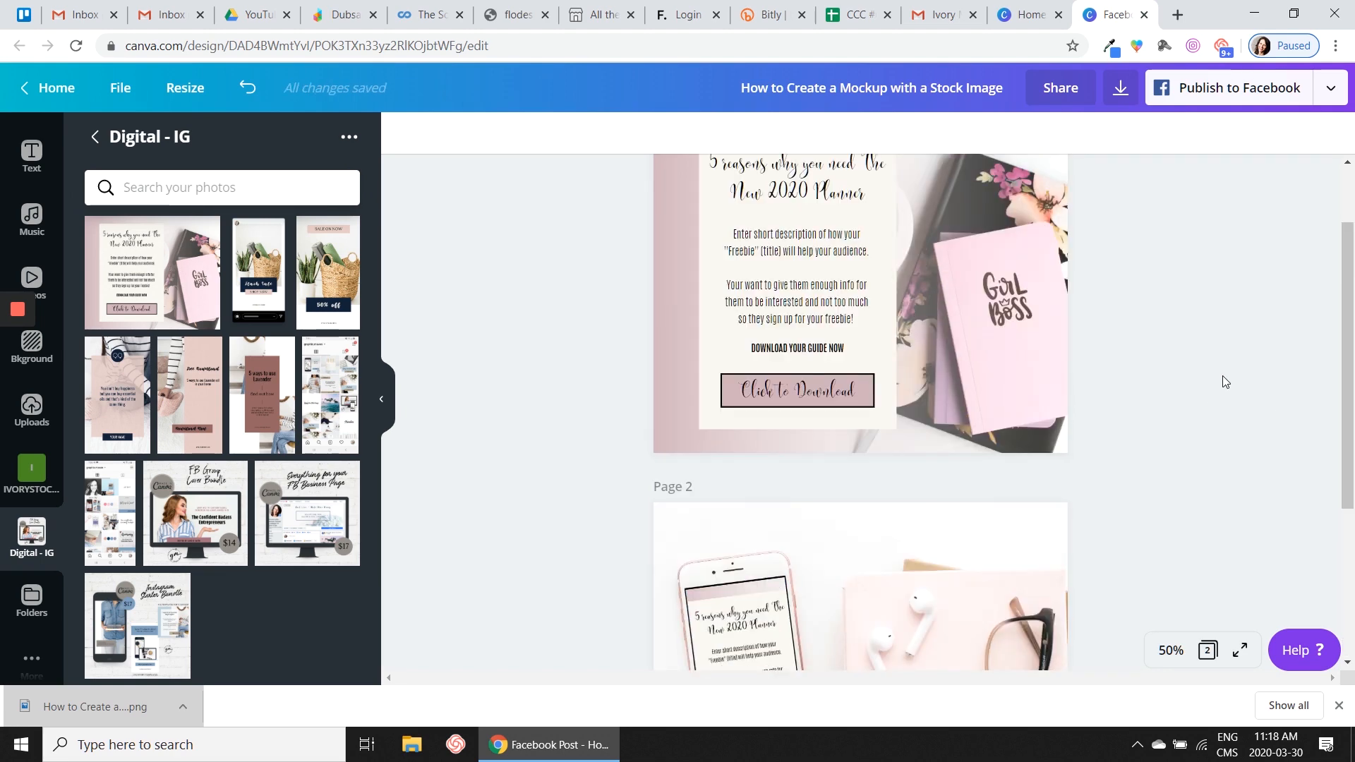
pyautogui.scroll(2, 1018, 271)
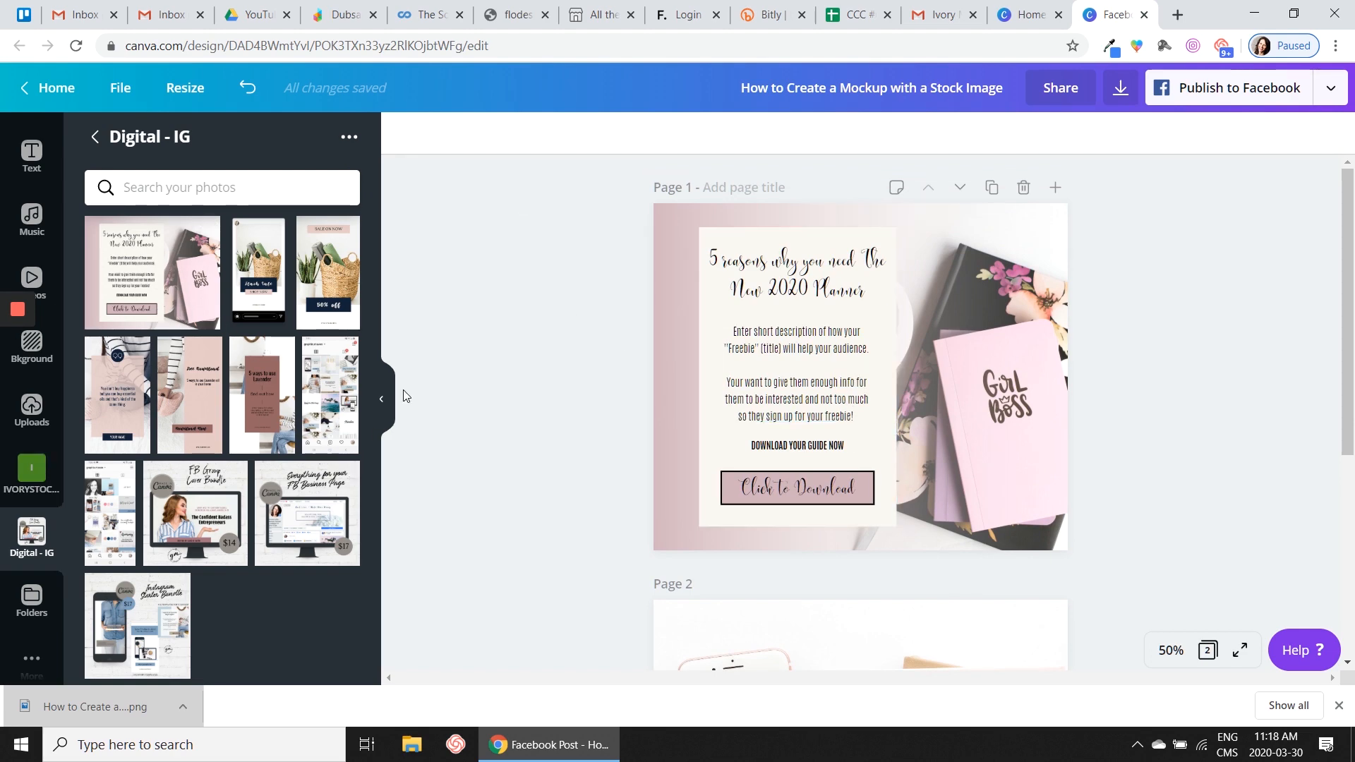
pyautogui.scroll(-5, 600, 381)
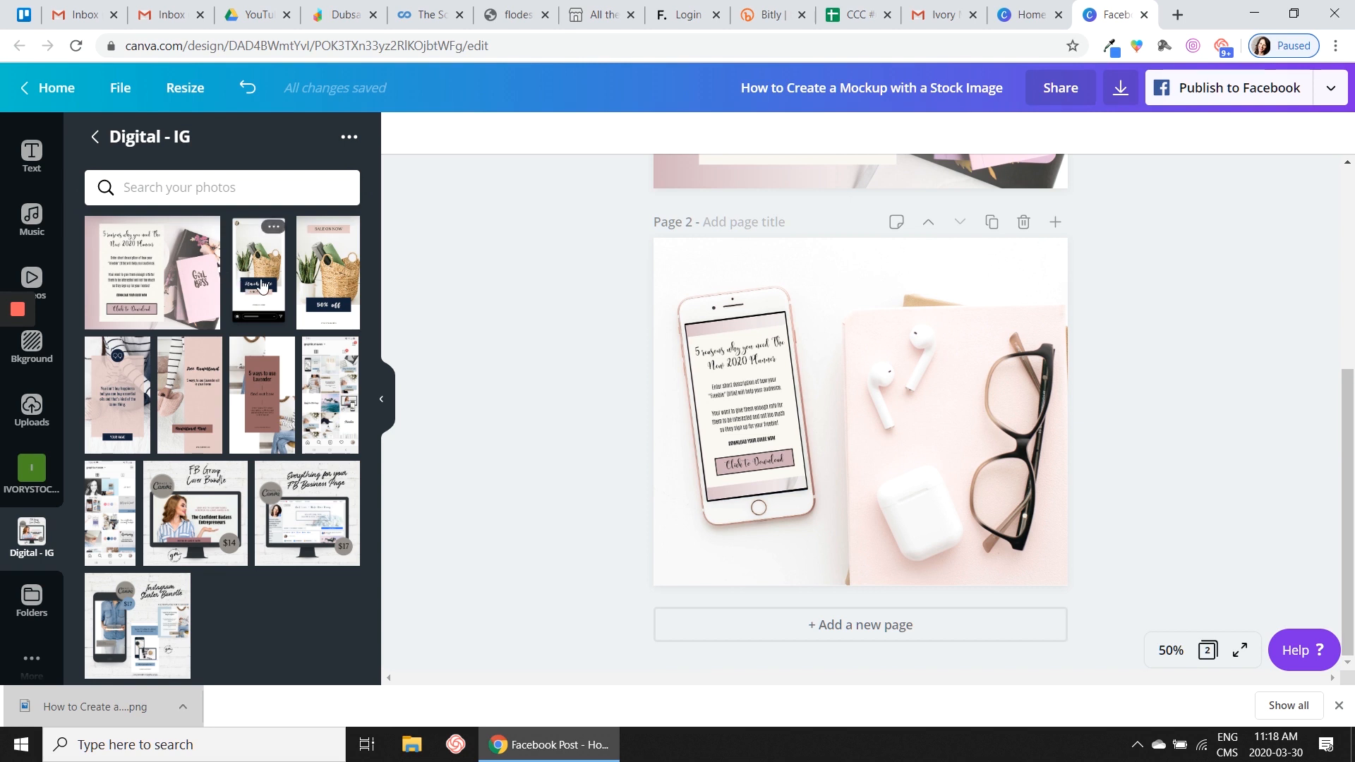
pyautogui.moveTo(333, 274); pyautogui.dragTo(734, 401)
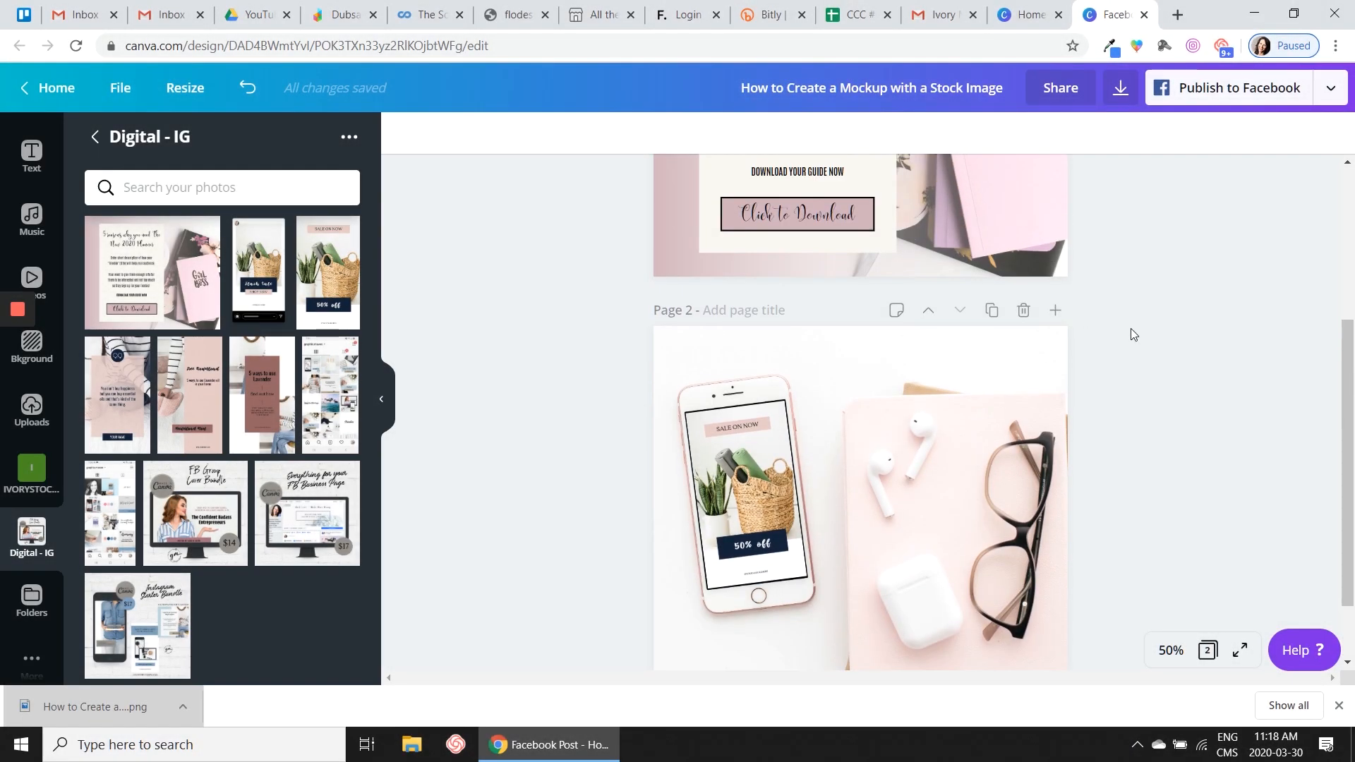
# - Download only page 2 as a PNG
pyautogui.scroll(-2, 1131, 328)
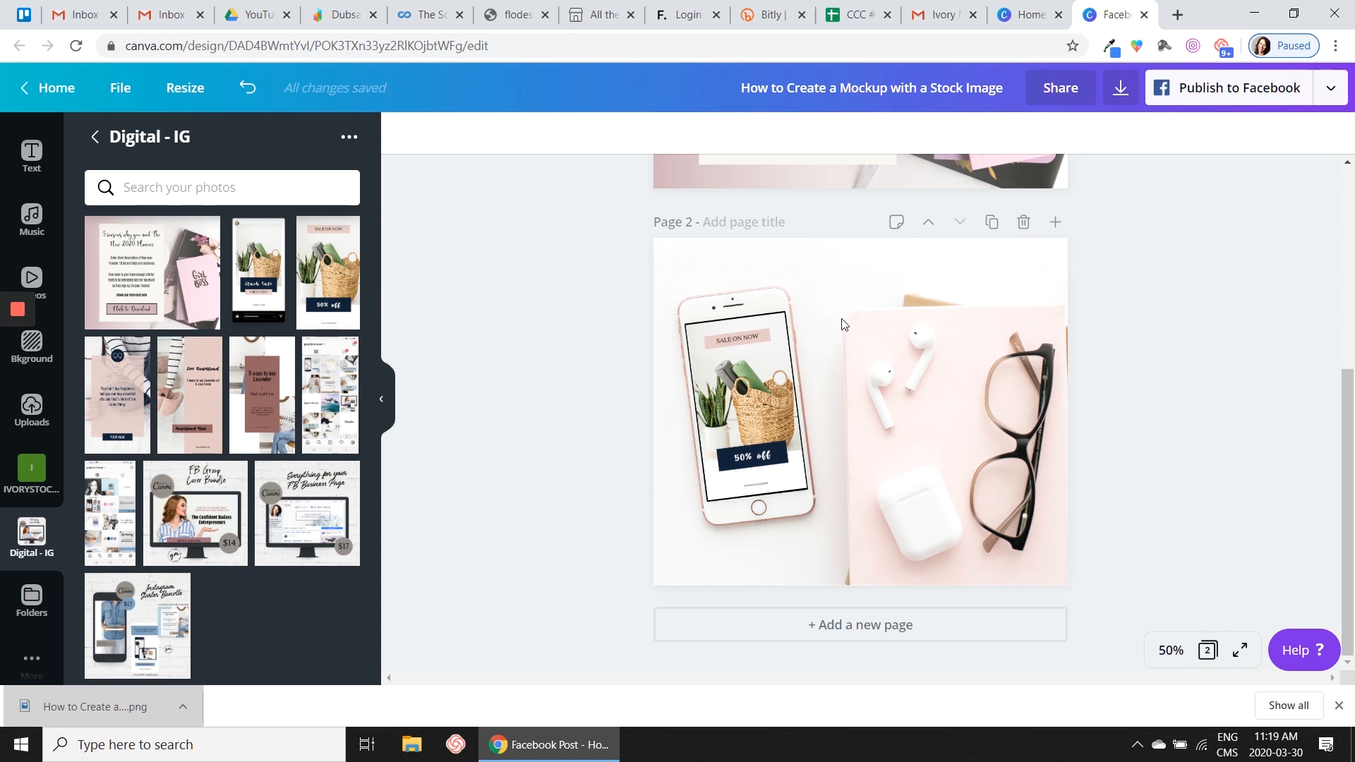
pyautogui.click(1119, 101)
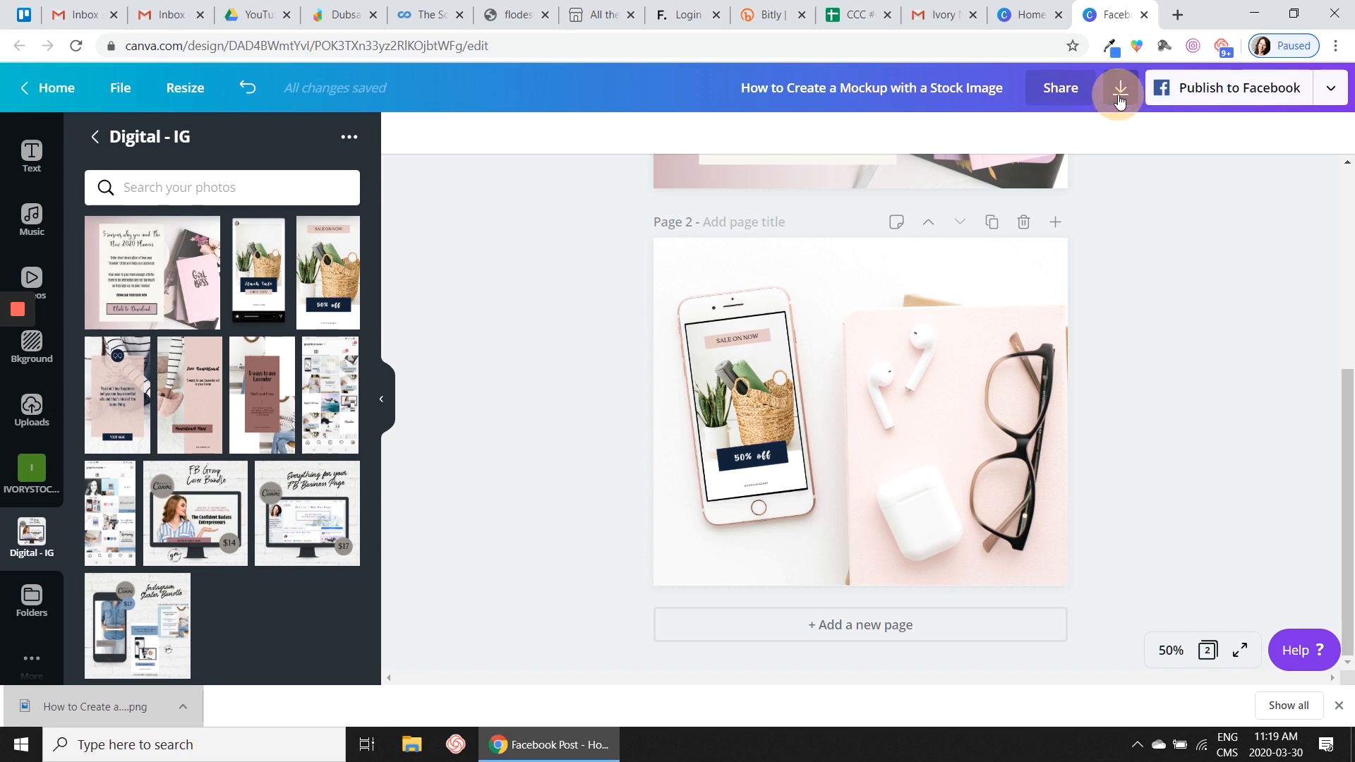
pyautogui.click(1197, 424)
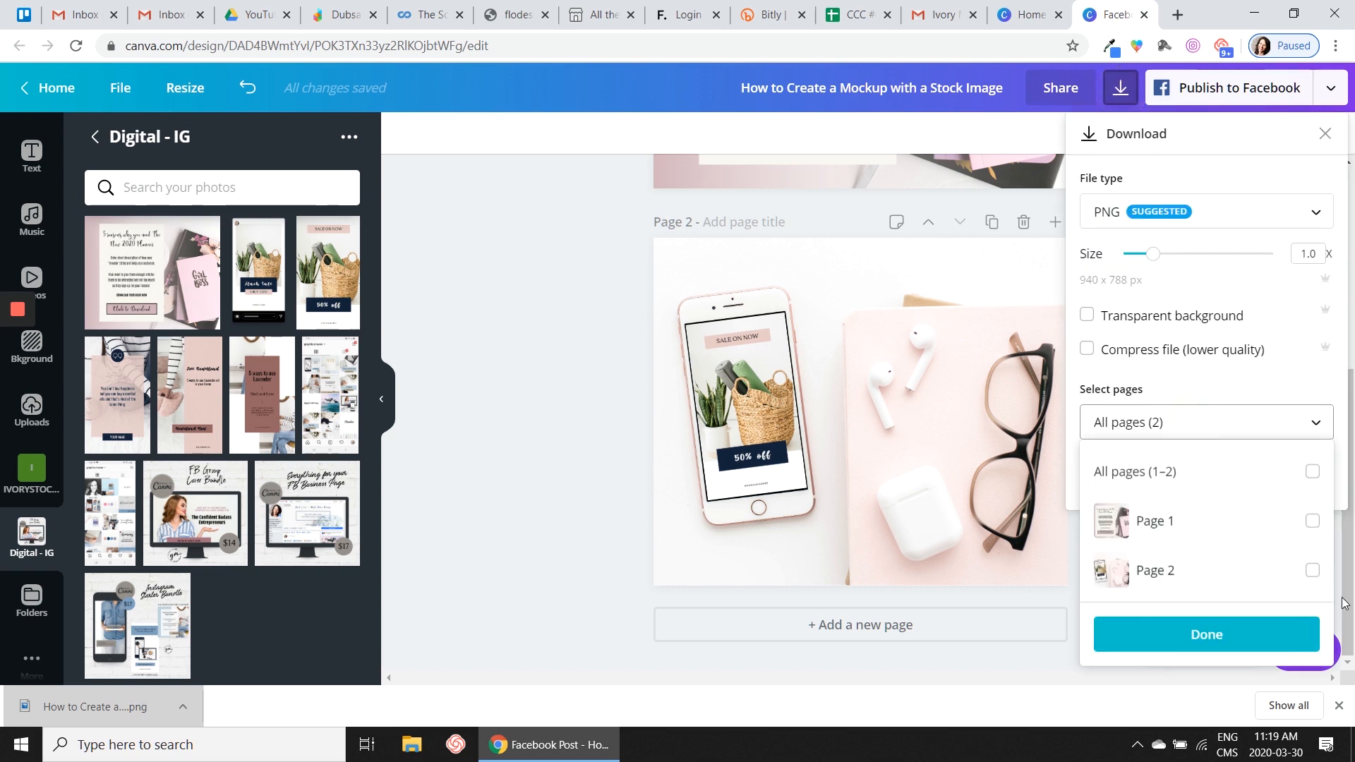
pyautogui.click(1312, 570)
pyautogui.click(1175, 634)
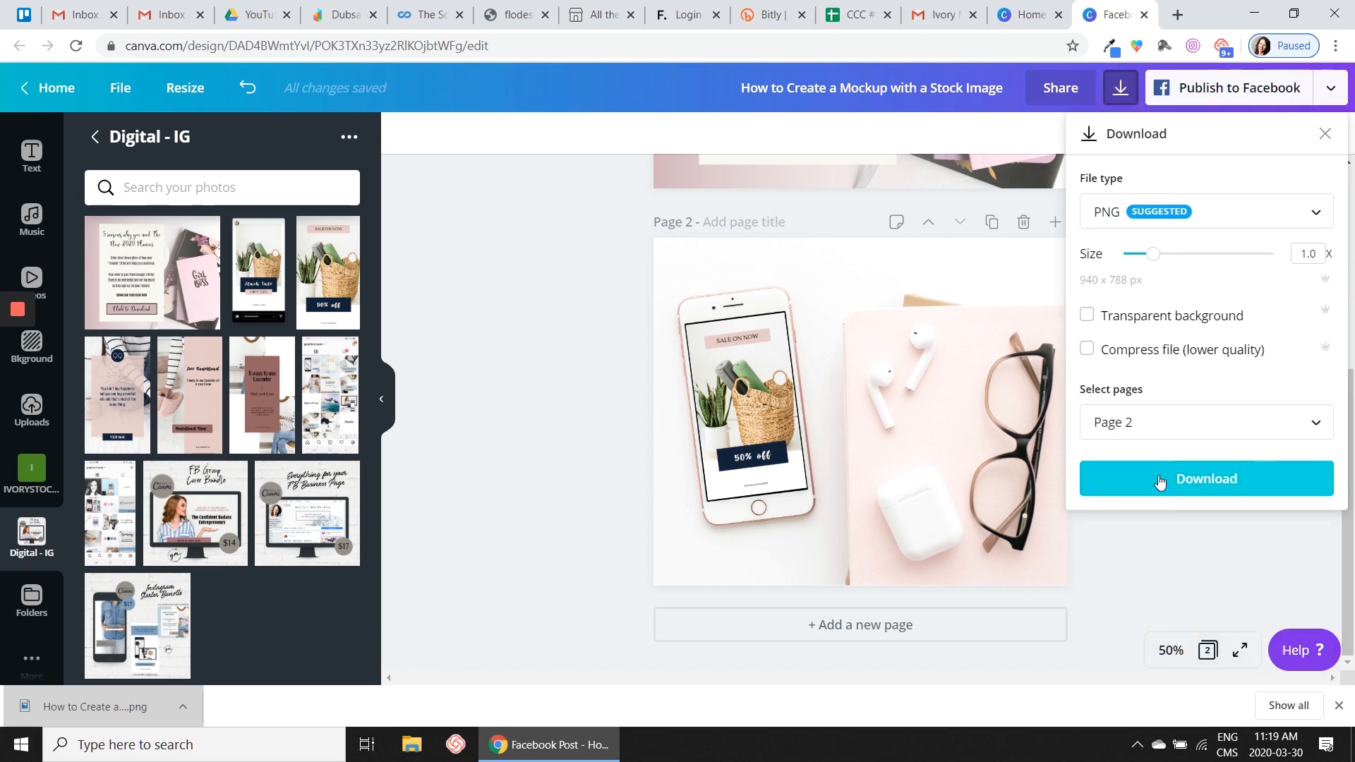